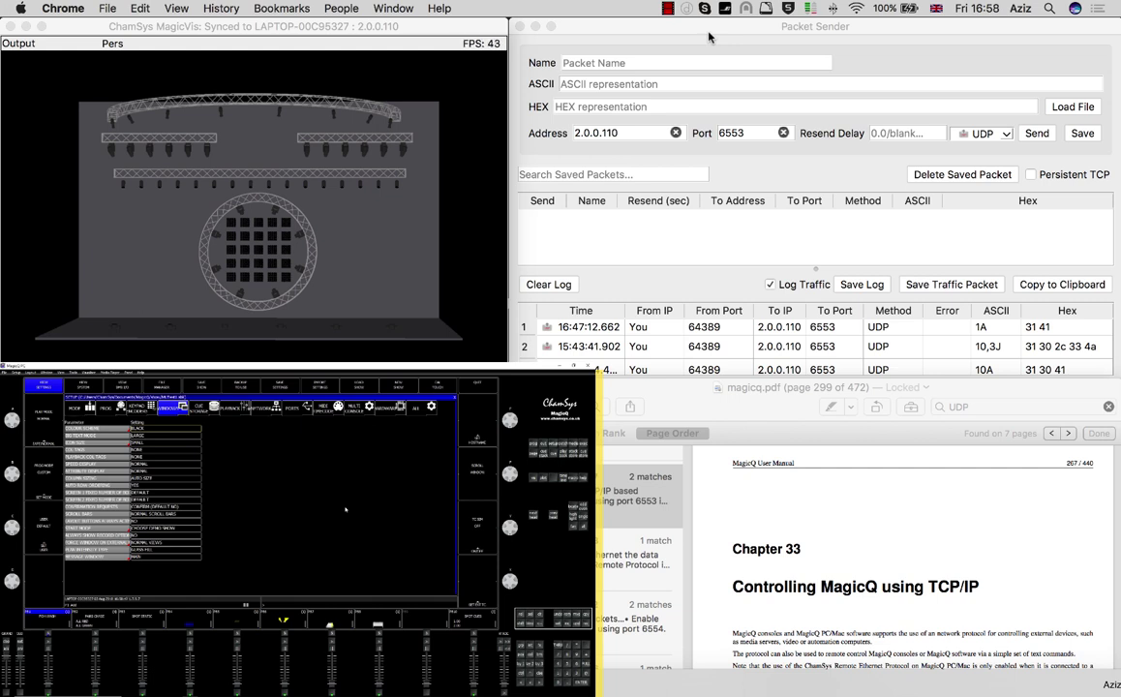
Step: Show the Packet Sender installers for each platform on packetsender.com, skipping the donation, and put the browser away
click(708, 36)
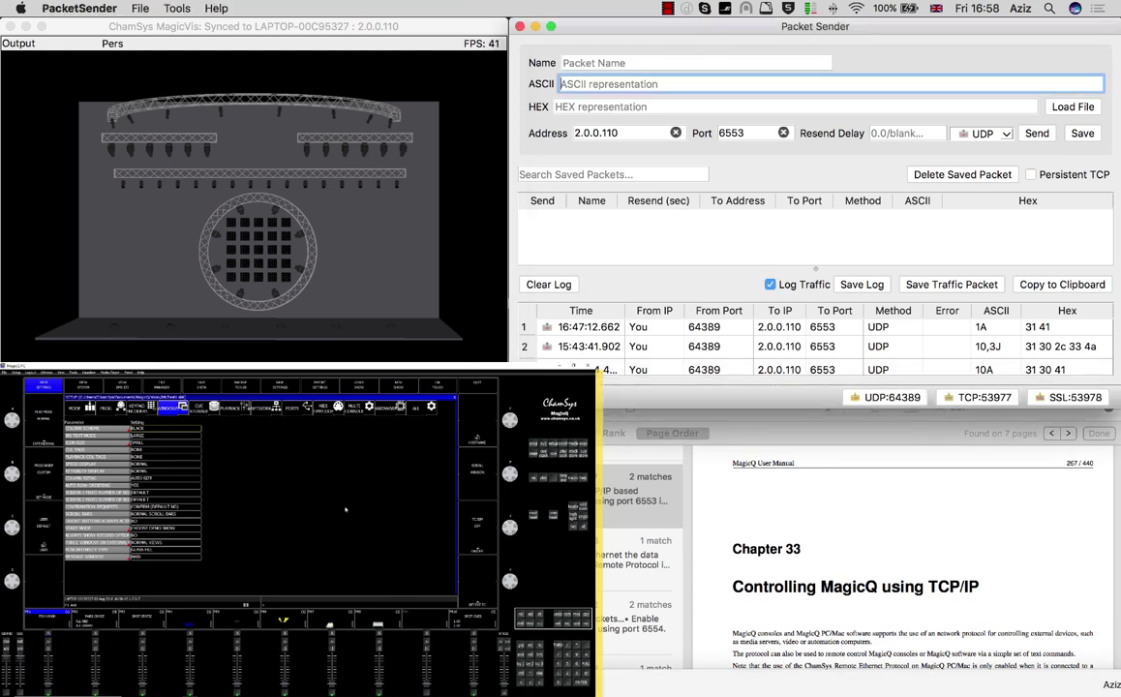
key(super+Tab)
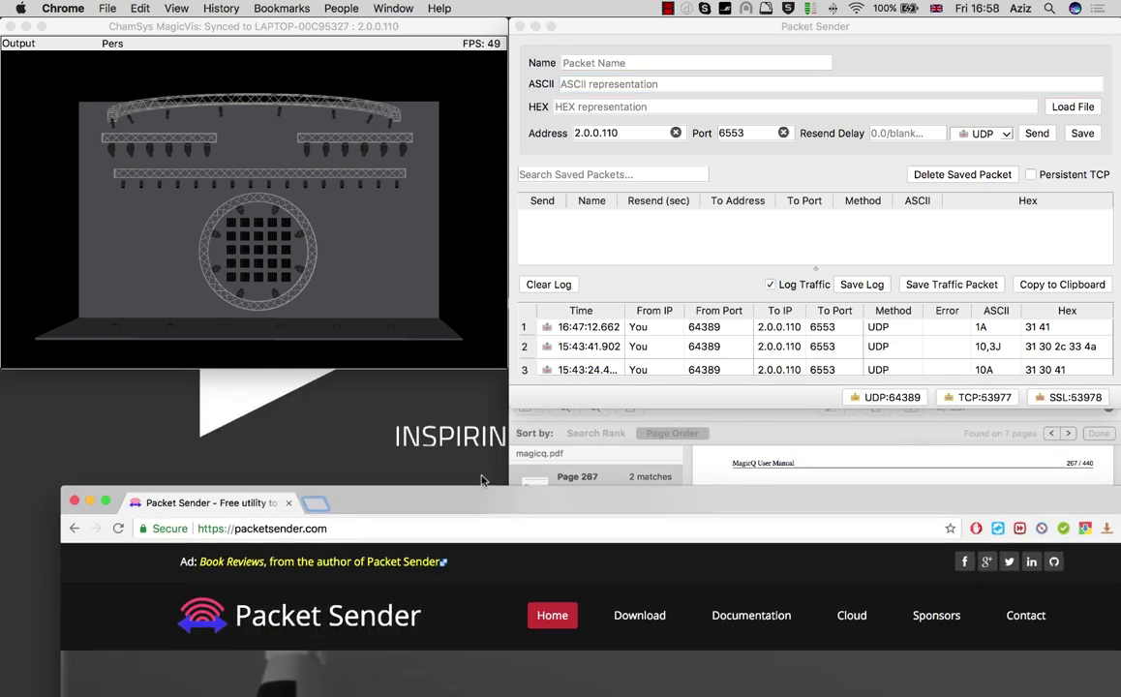
drag(445, 473, 447, 35)
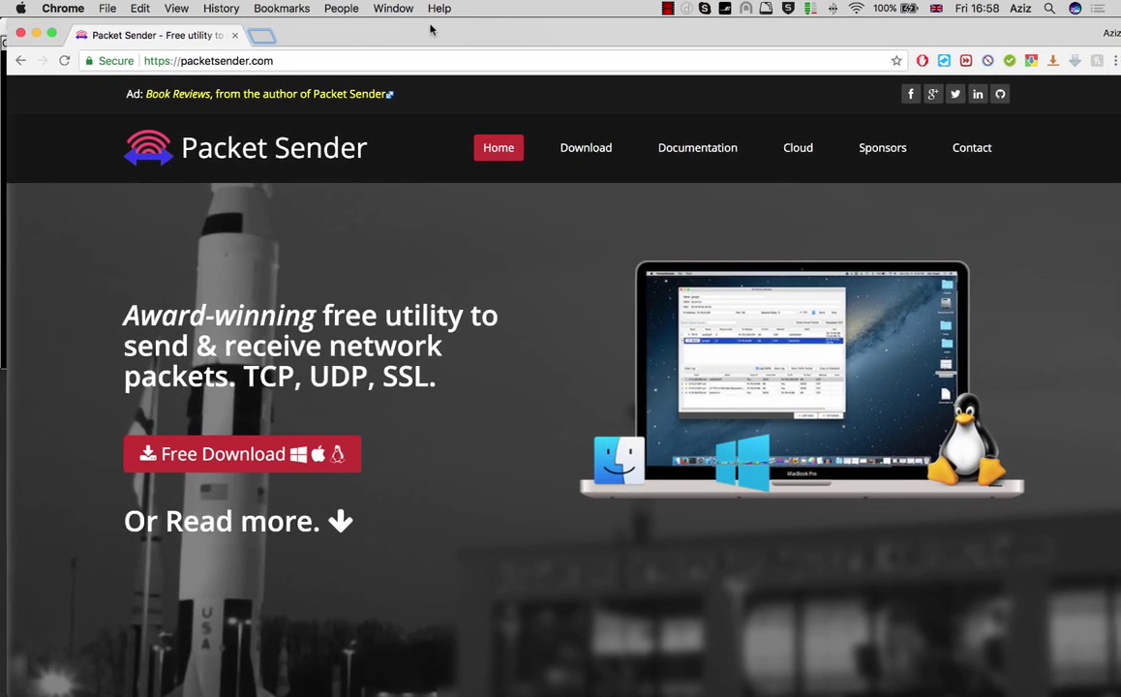
drag(429, 30, 426, 30)
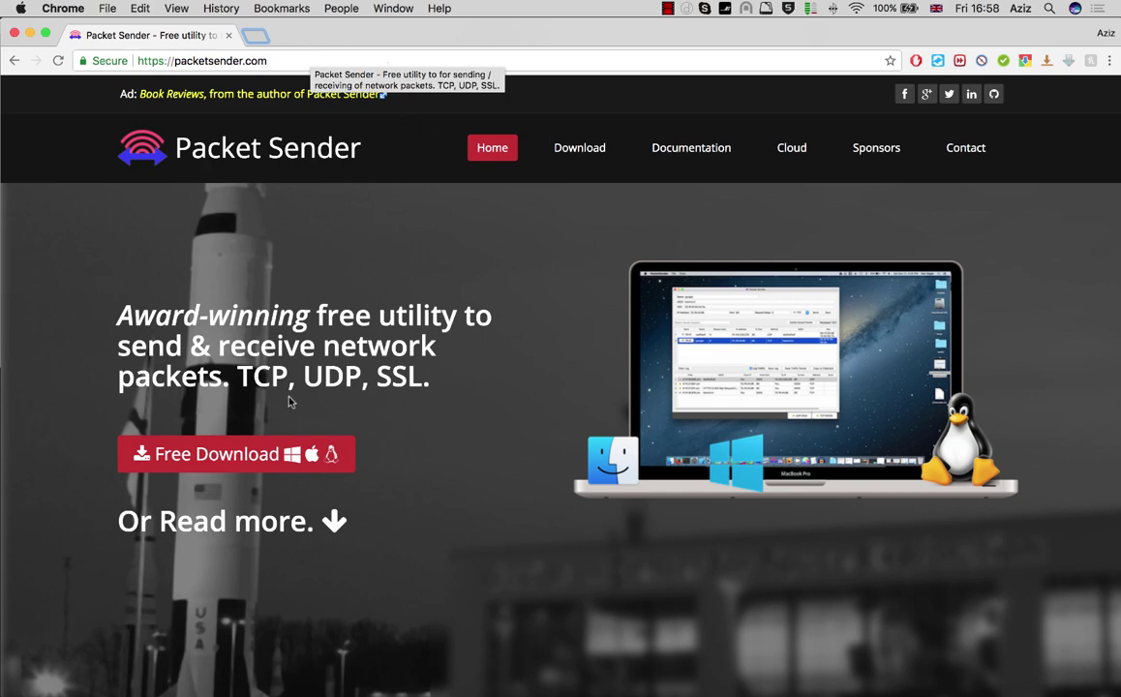
click(572, 150)
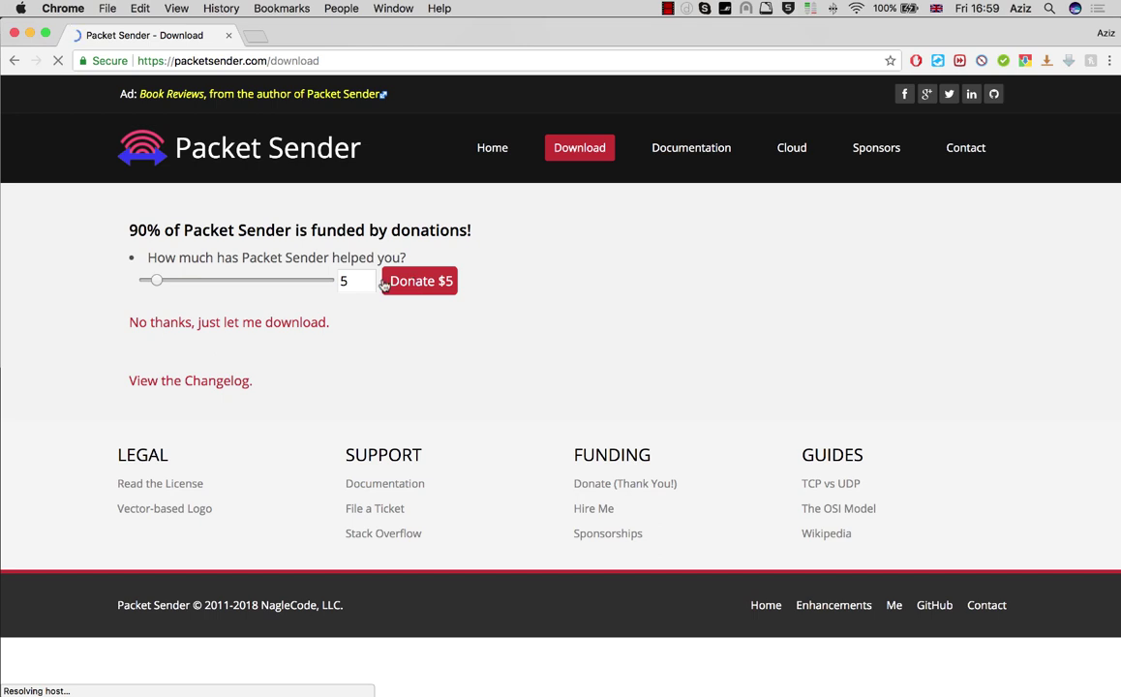
click(232, 324)
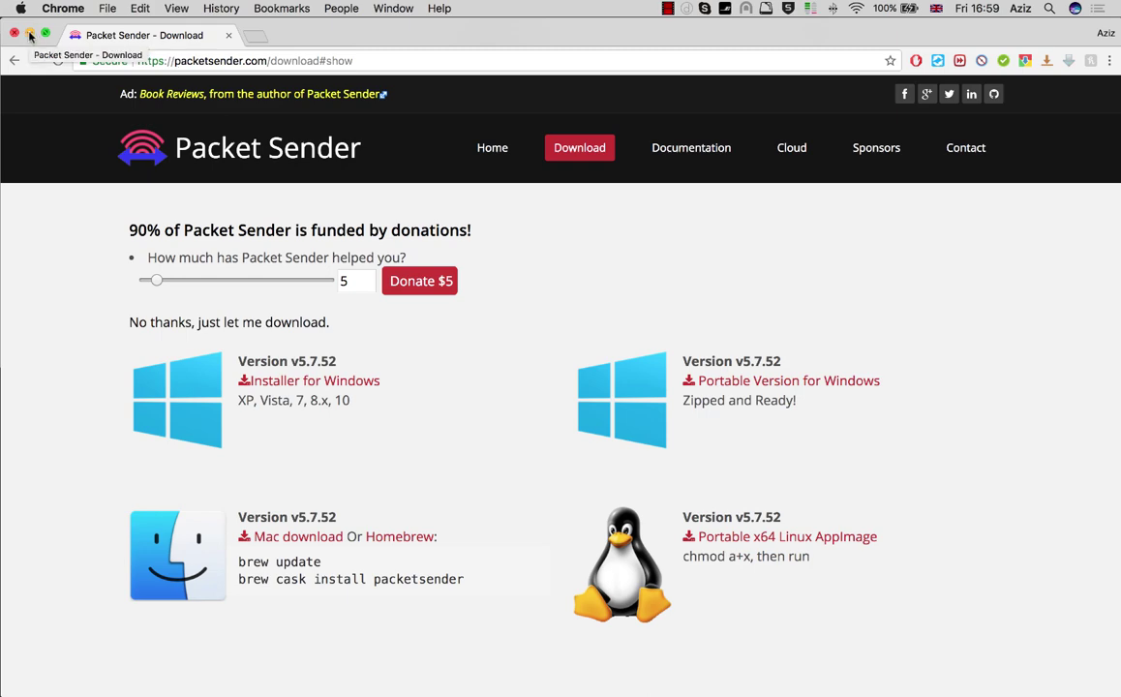
click(30, 35)
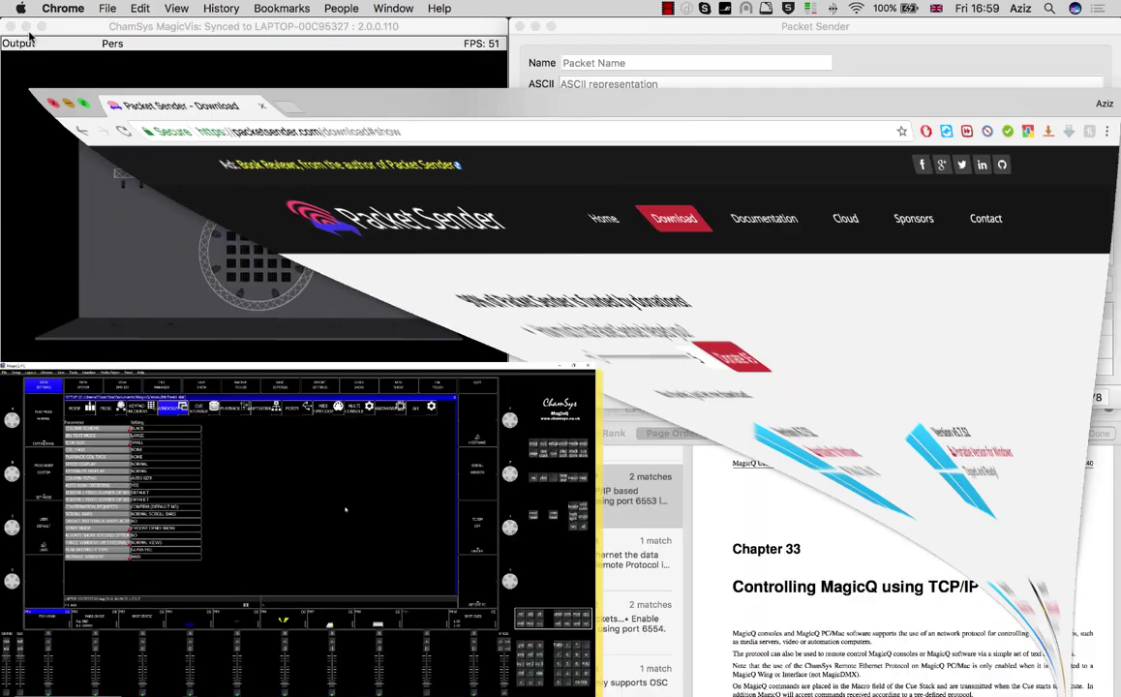
Step: Review the Thunderbolt Ethernet adapter's IP address and subnet mask in the Mac's network preferences, and close them
click(371, 27)
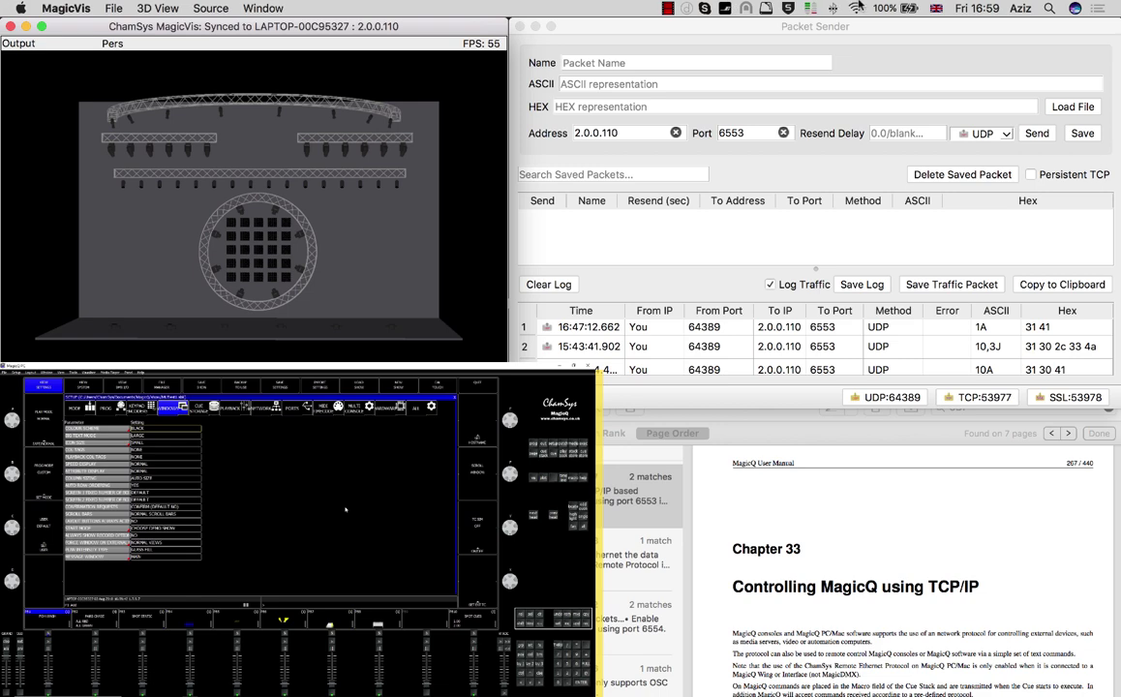
click(856, 8)
click(896, 349)
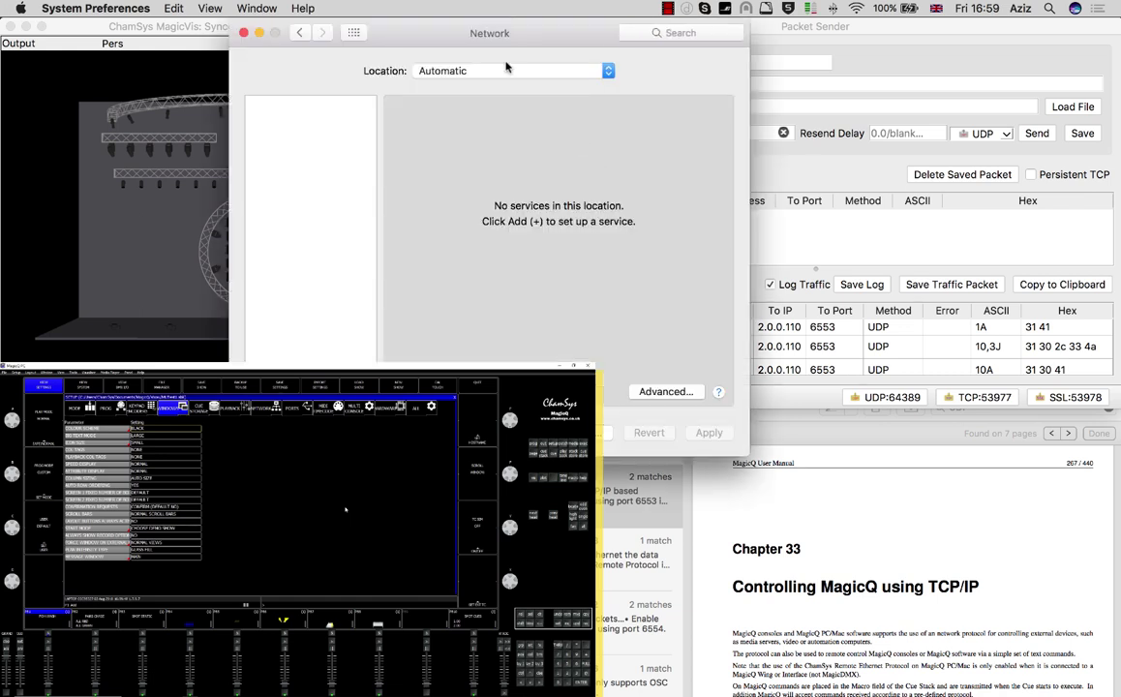
click(283, 145)
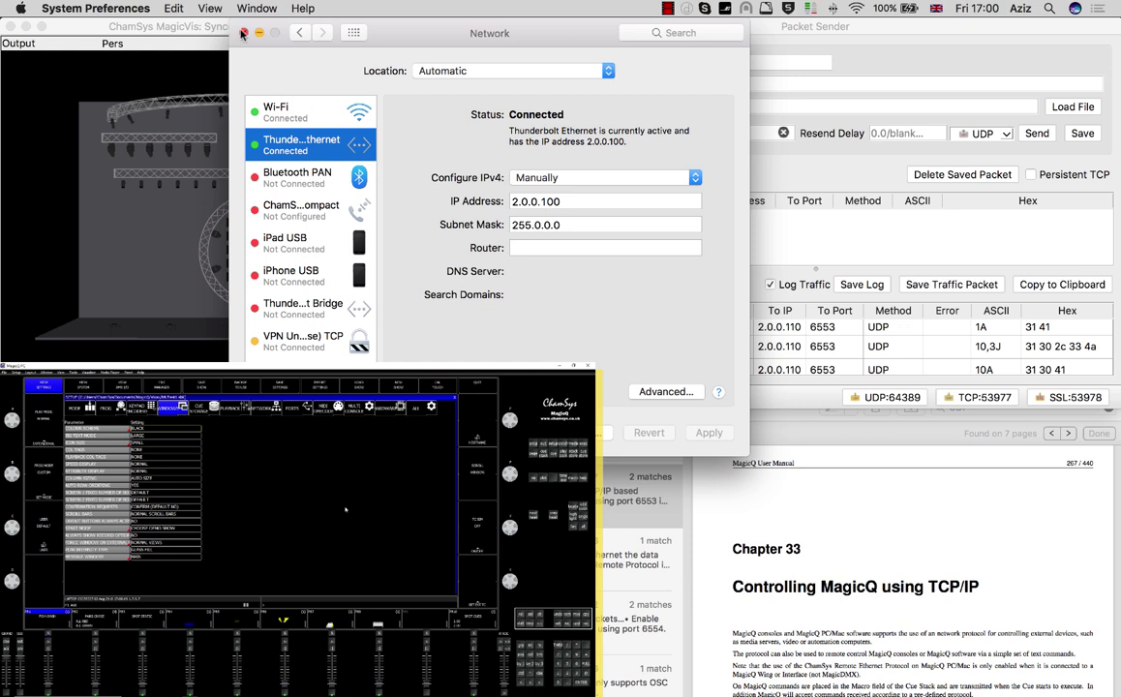
click(243, 33)
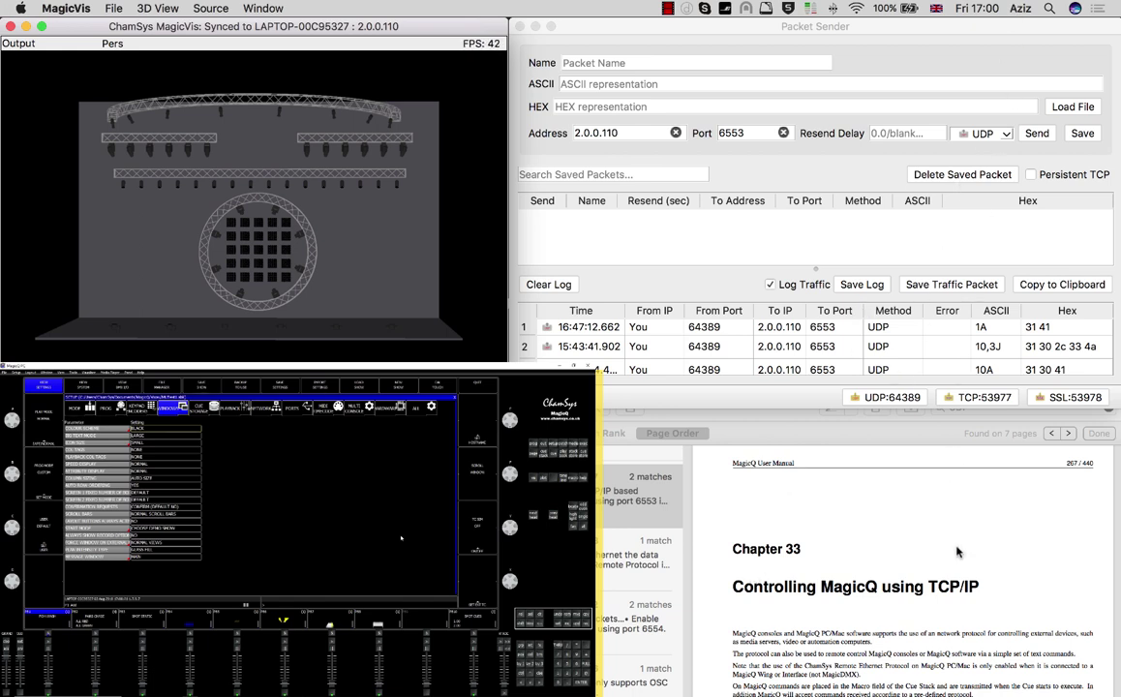
Step: Read section 33.1, ChamSys Remote Ethernet Protocol, in magicq.pdf for the remote control requirements
click(821, 405)
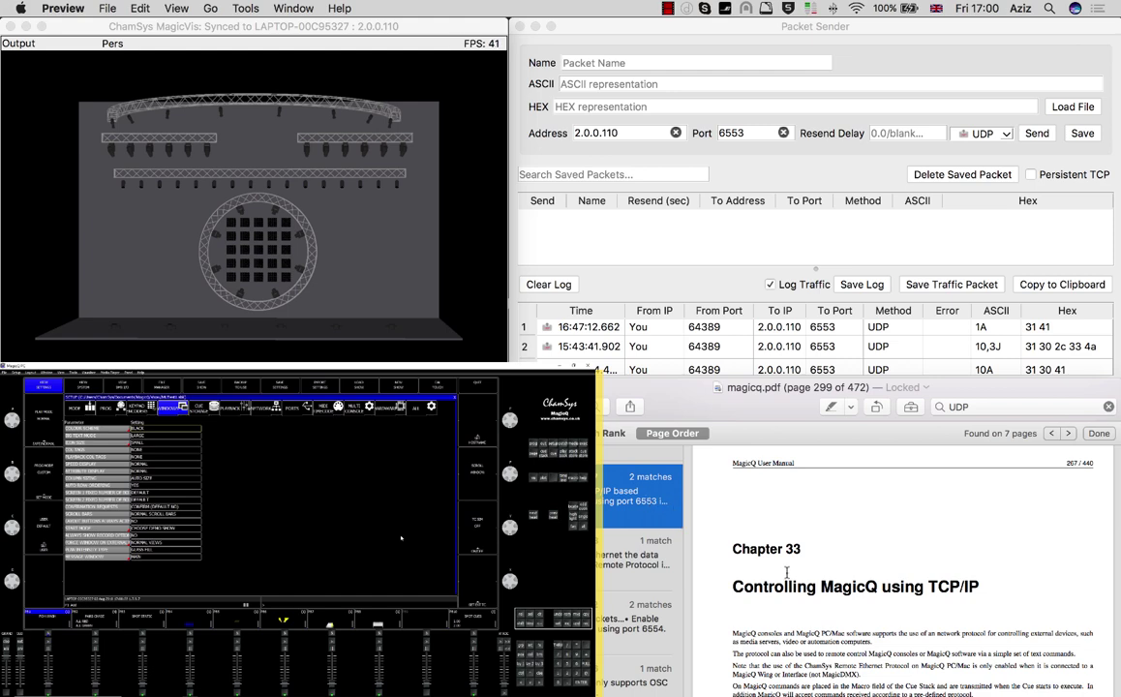
scroll(736, 542, down, 3)
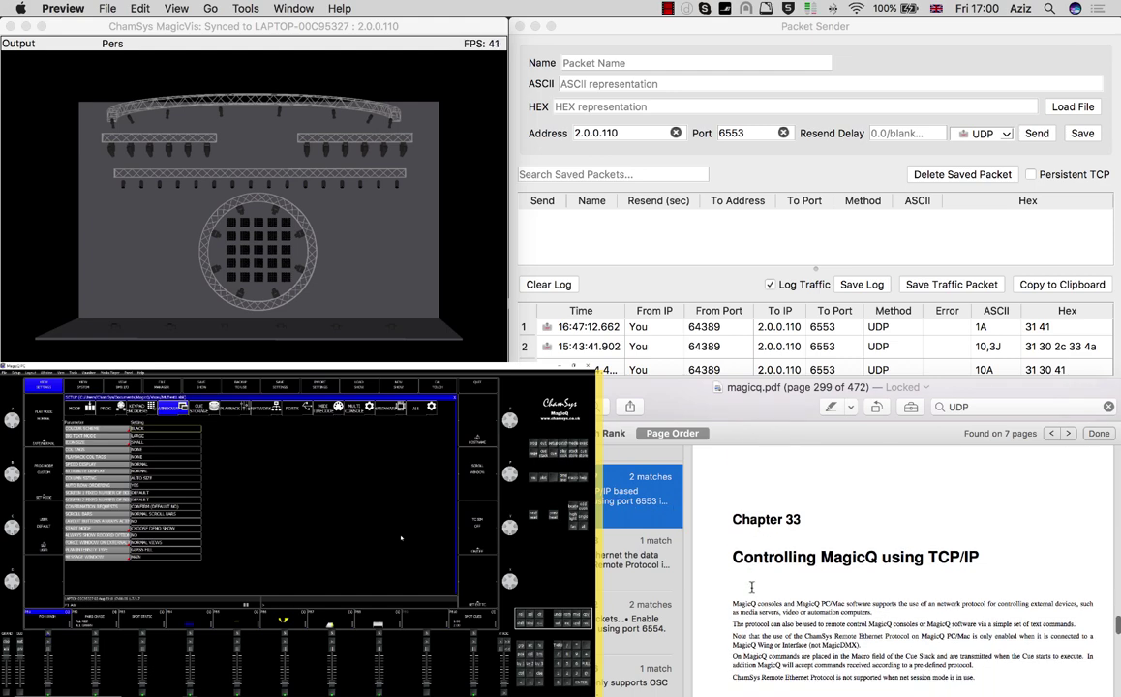
scroll(768, 552, down, 5)
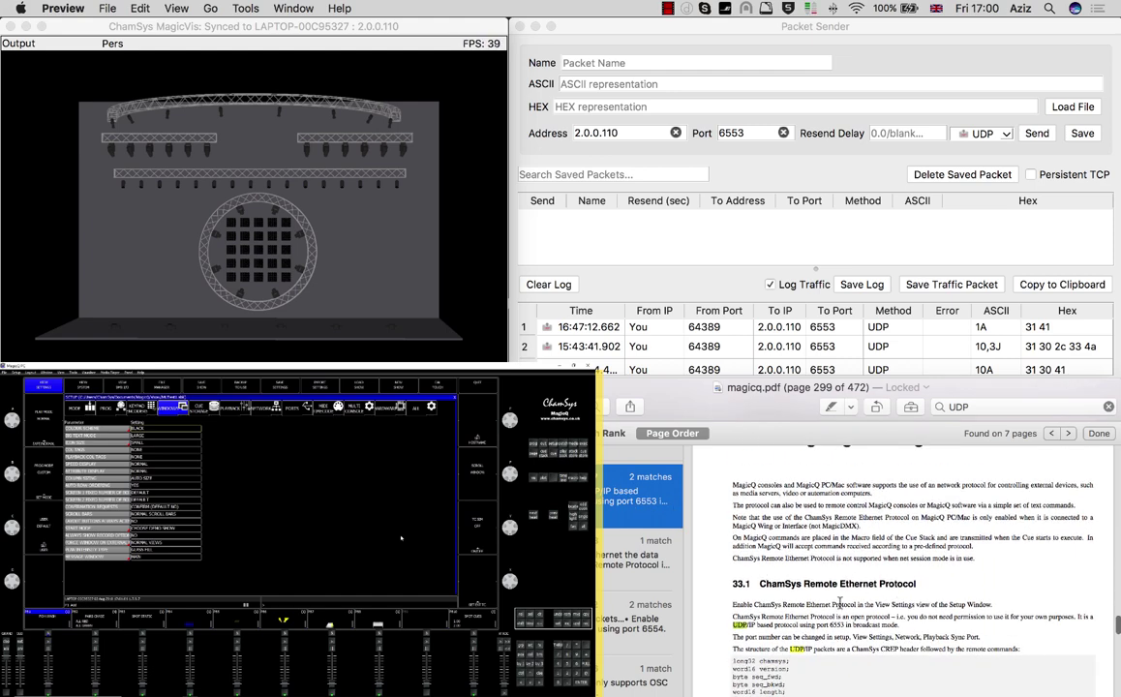
drag(733, 559, 896, 597)
click(878, 579)
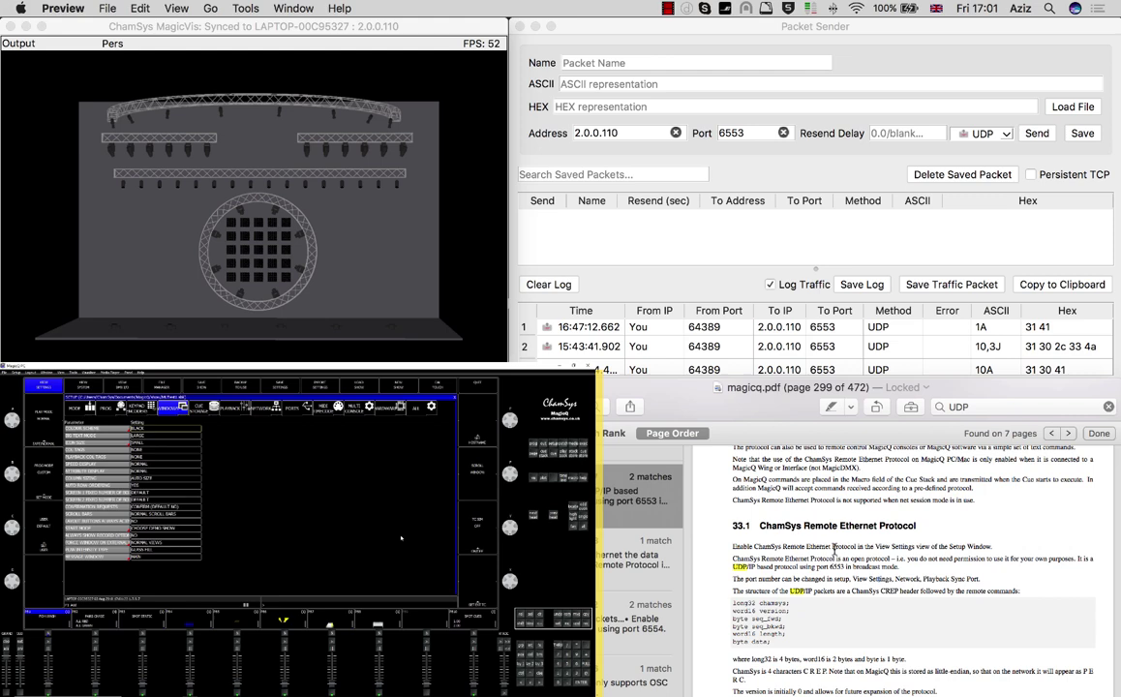
Step: Go back in the manual to section 32.1, Remote Playback Commands, and examine the command list
click(823, 117)
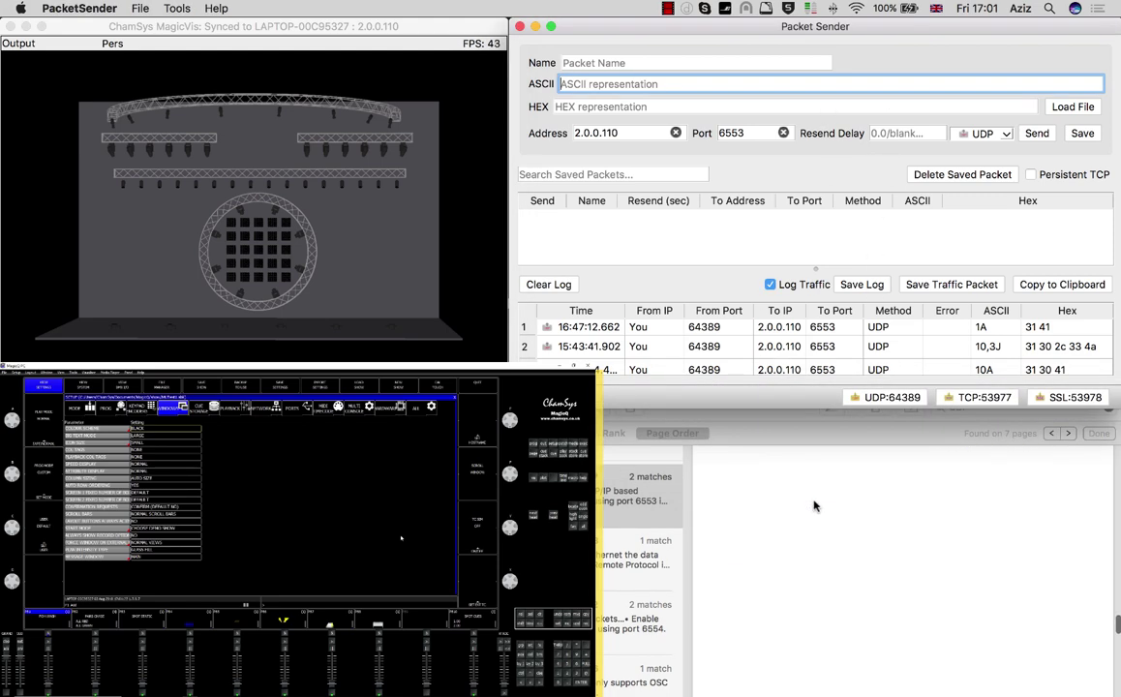
scroll(813, 505, up, 10)
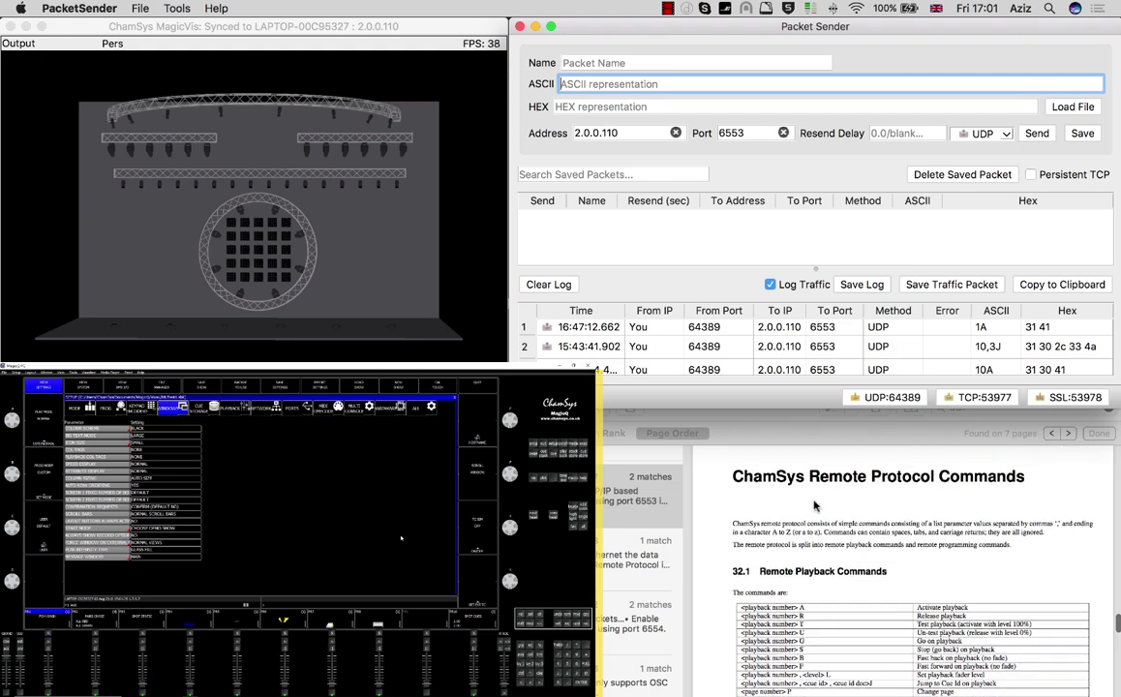
scroll(814, 505, down, 1)
scroll(813, 505, up, 1)
scroll(813, 506, down, 1)
scroll(842, 610, down, 2)
scroll(843, 610, down, 1)
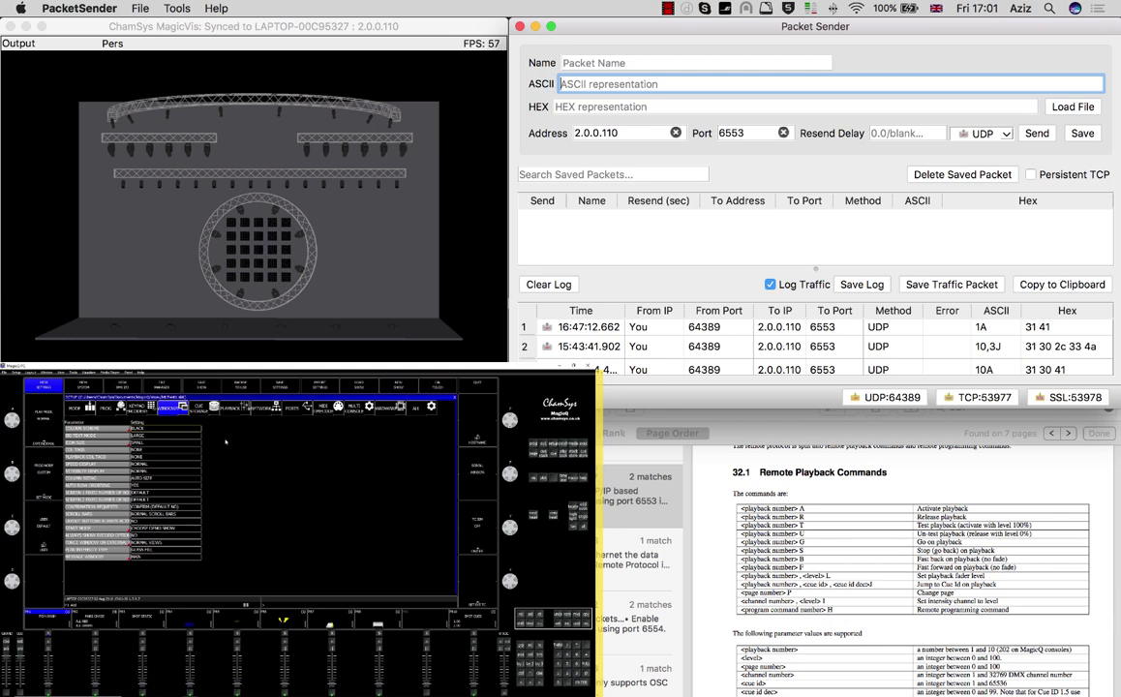
Step: In MagicQ's network settings, select IP address 2.0.0.110 and set the Ethernet remote protocol to ChamSys Rem (rx no header)
click(573, 366)
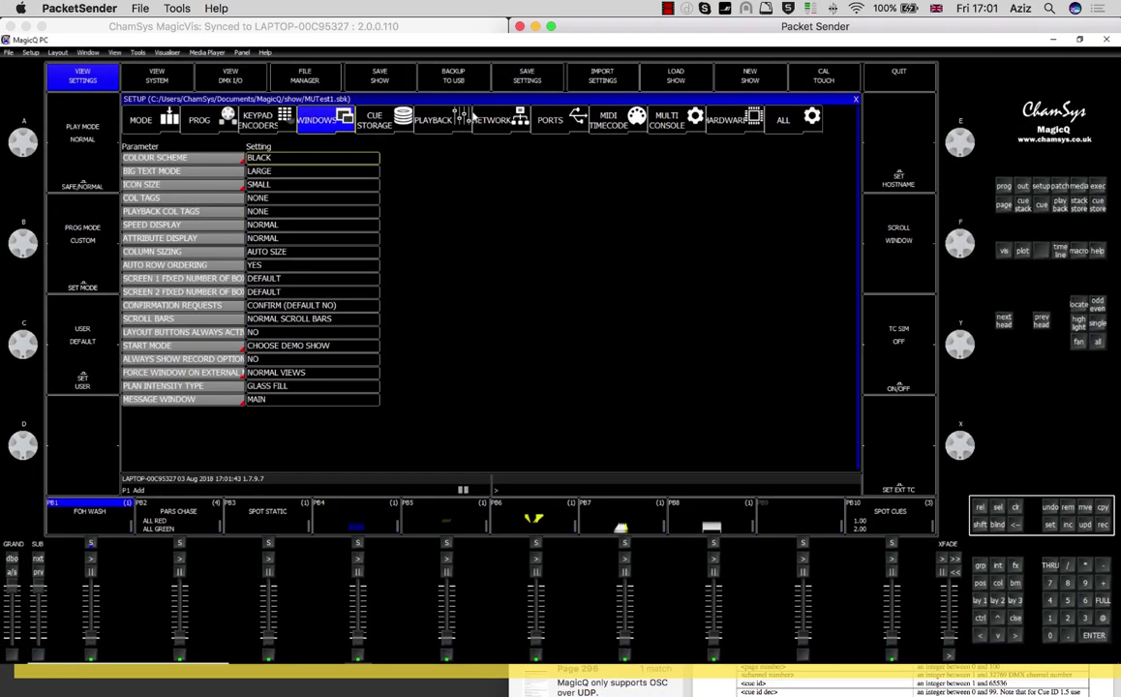
click(482, 124)
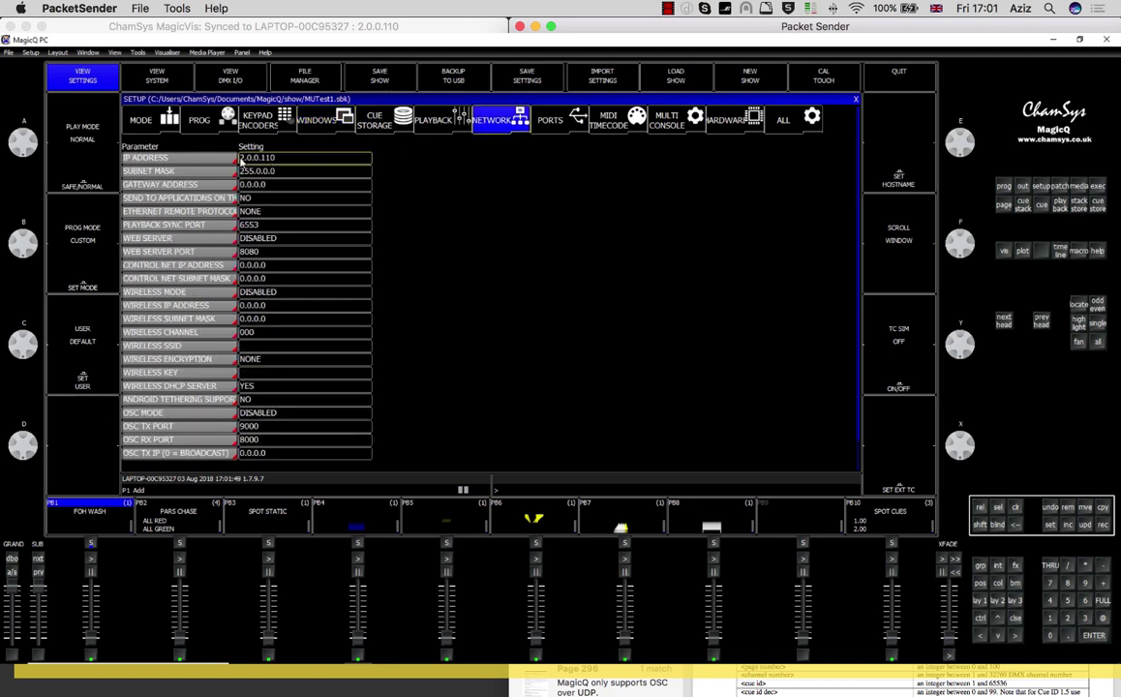
click(257, 162)
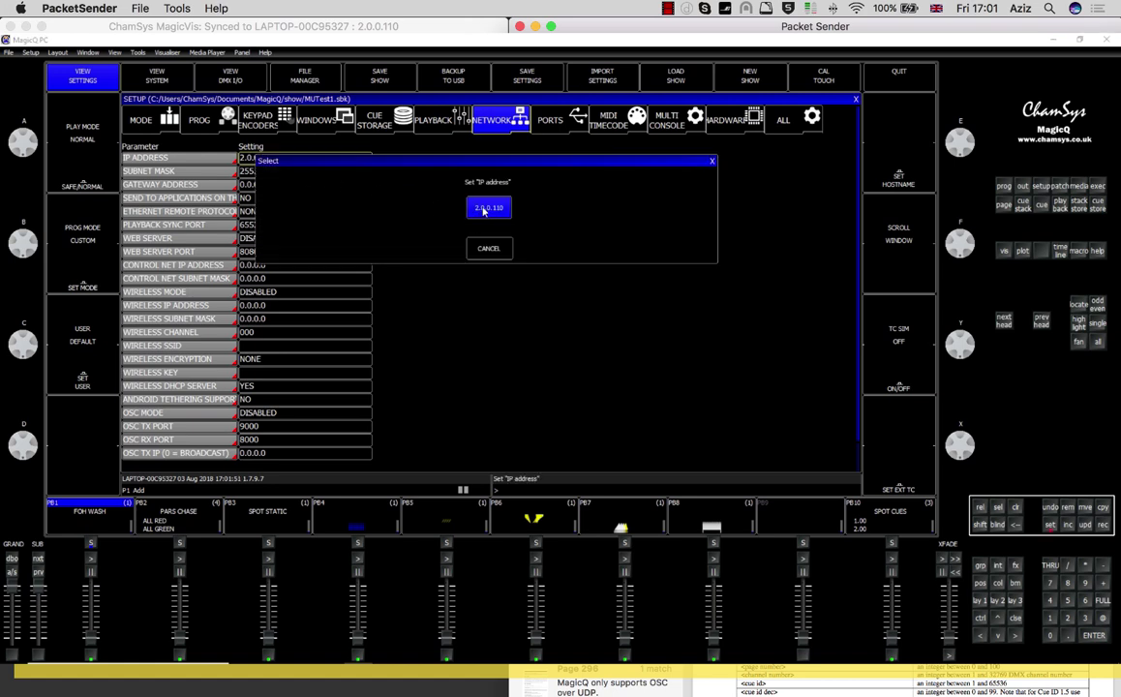
click(505, 209)
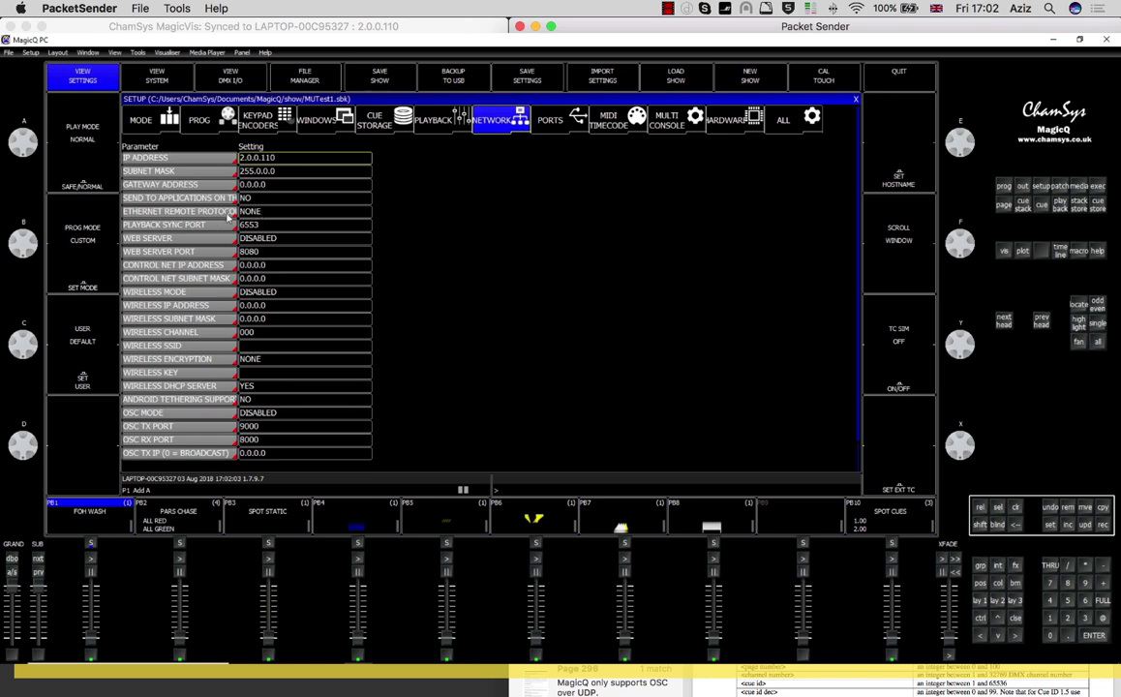
click(254, 213)
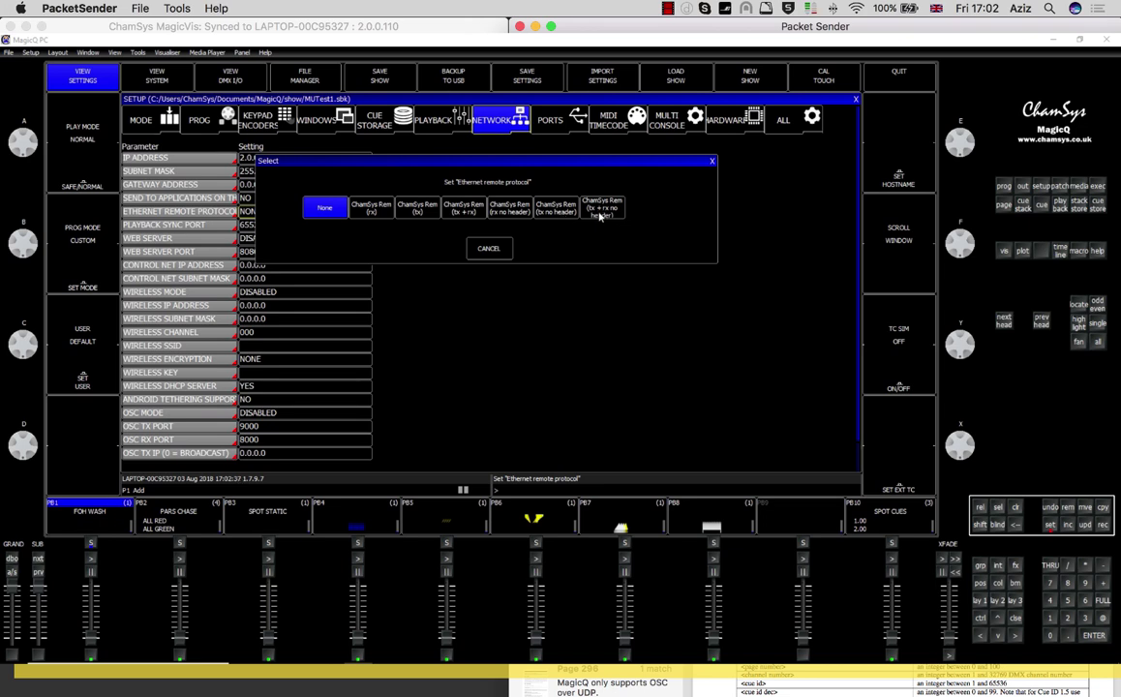
click(510, 211)
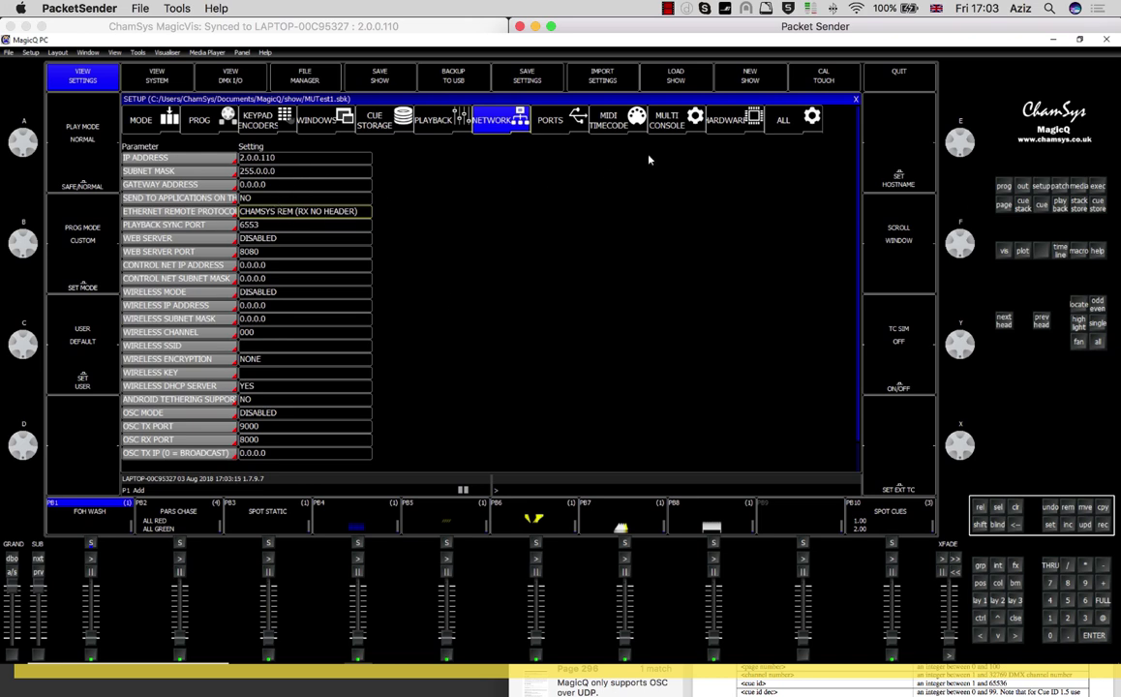
Step: In the multi console settings, set the net session mode to None and the playback sync slave mode to PB sync
click(668, 126)
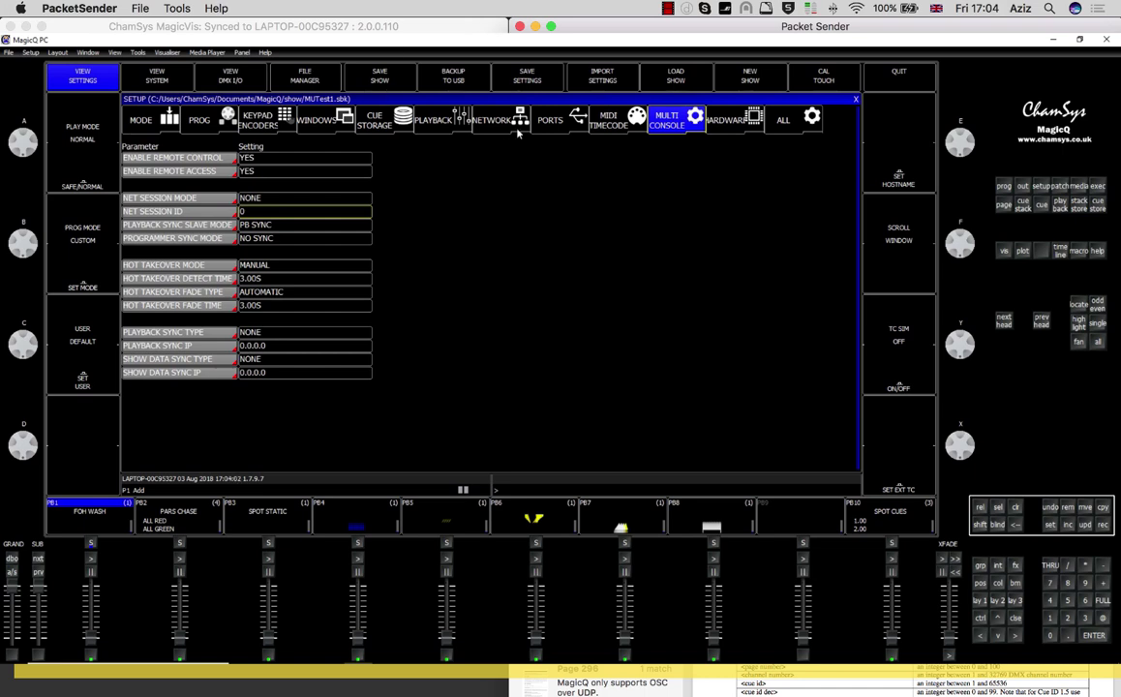
click(274, 202)
click(374, 188)
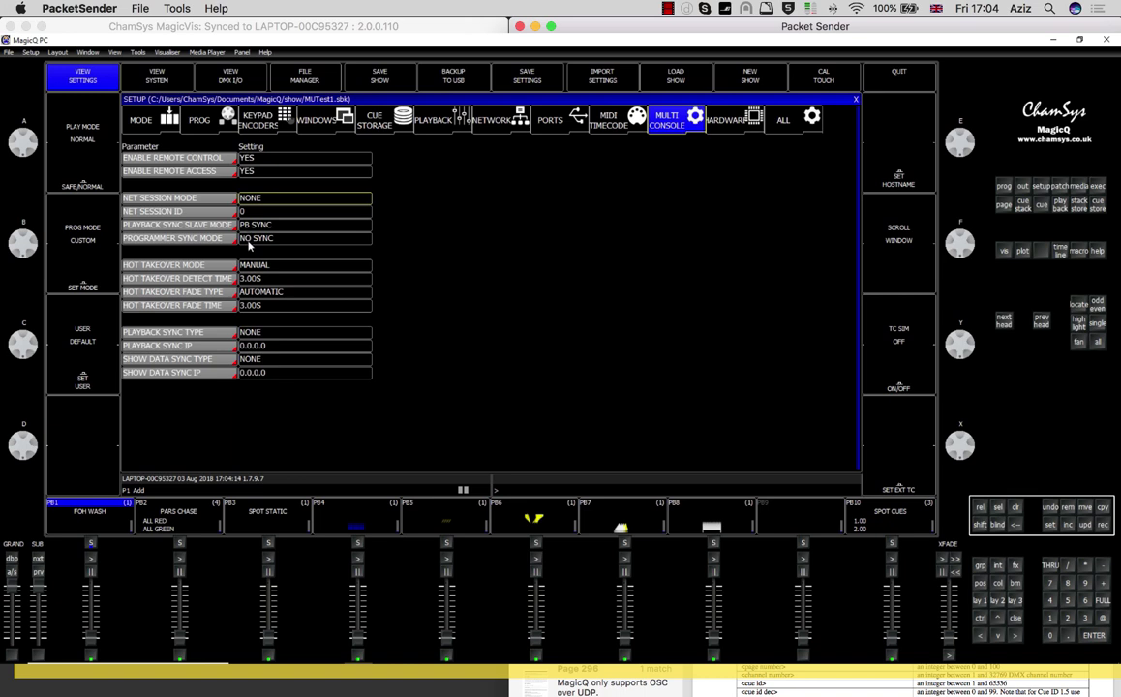
click(253, 225)
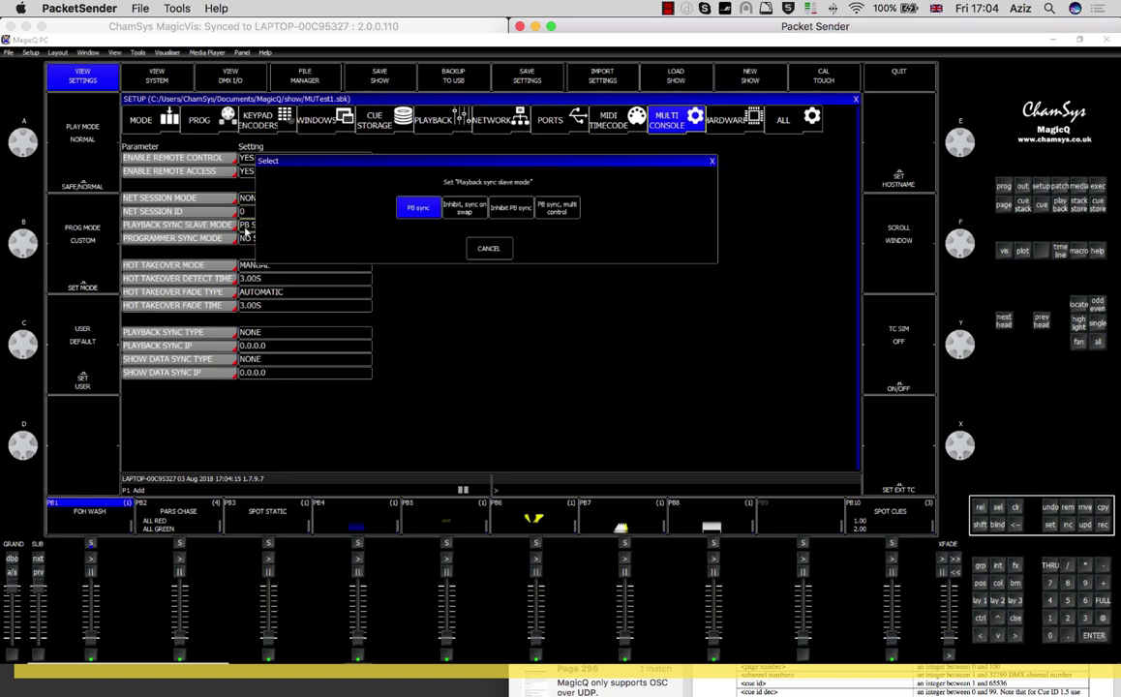
click(406, 207)
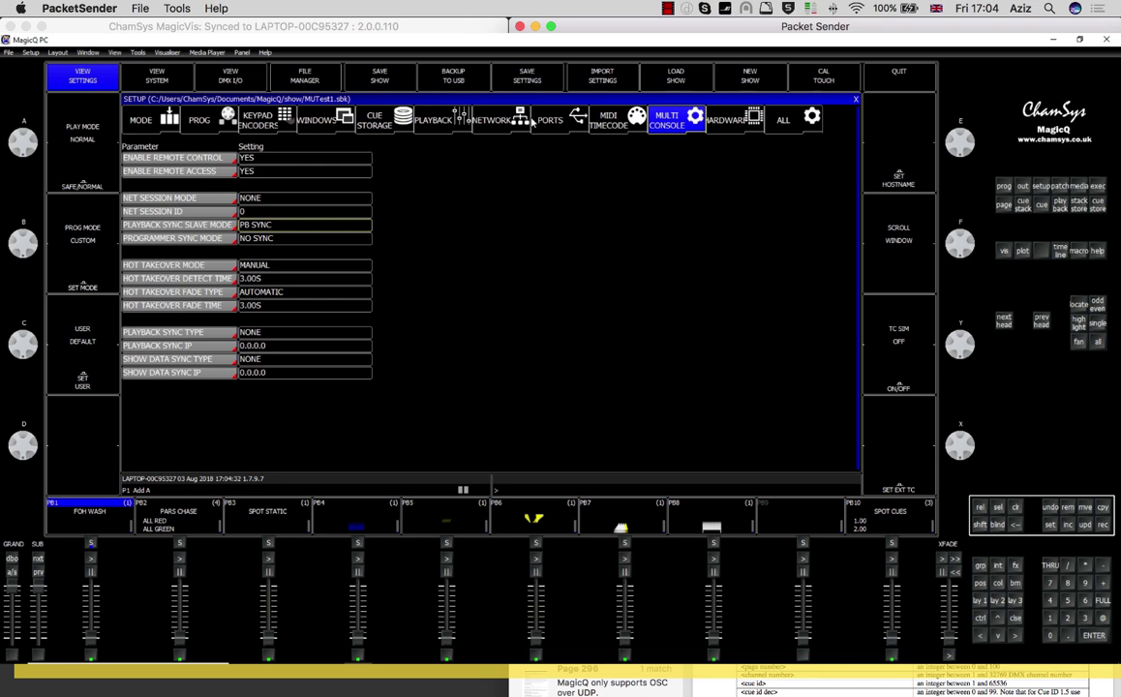
Step: Recheck MagicQ's network settings and recall window layout 1
click(493, 119)
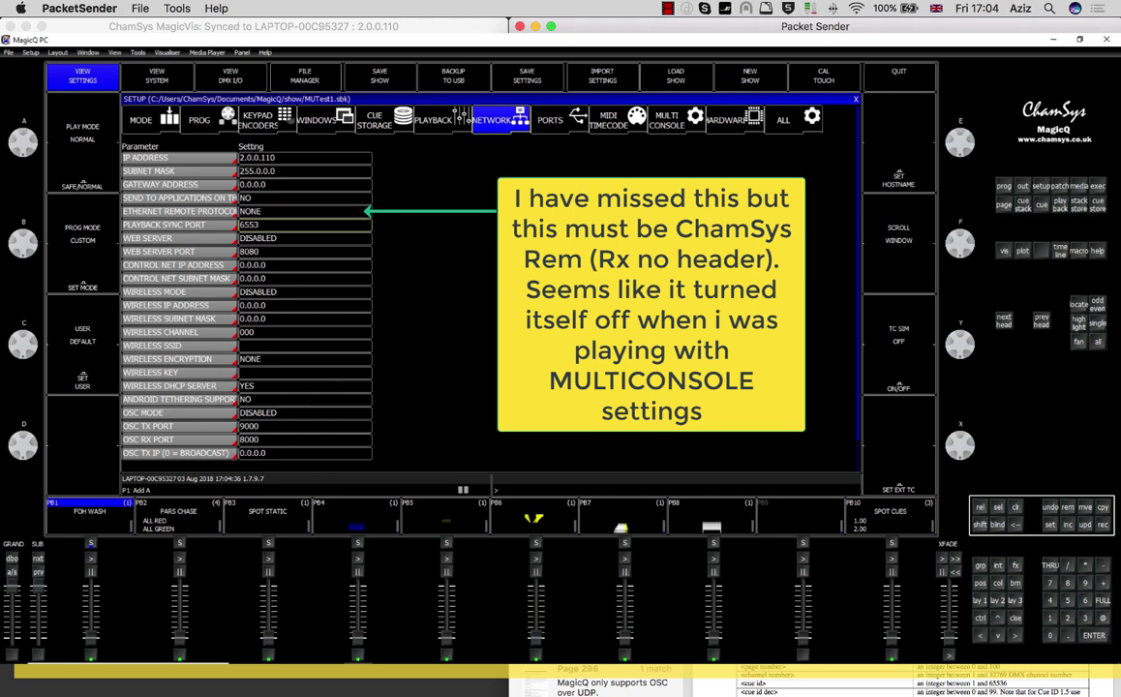
click(981, 603)
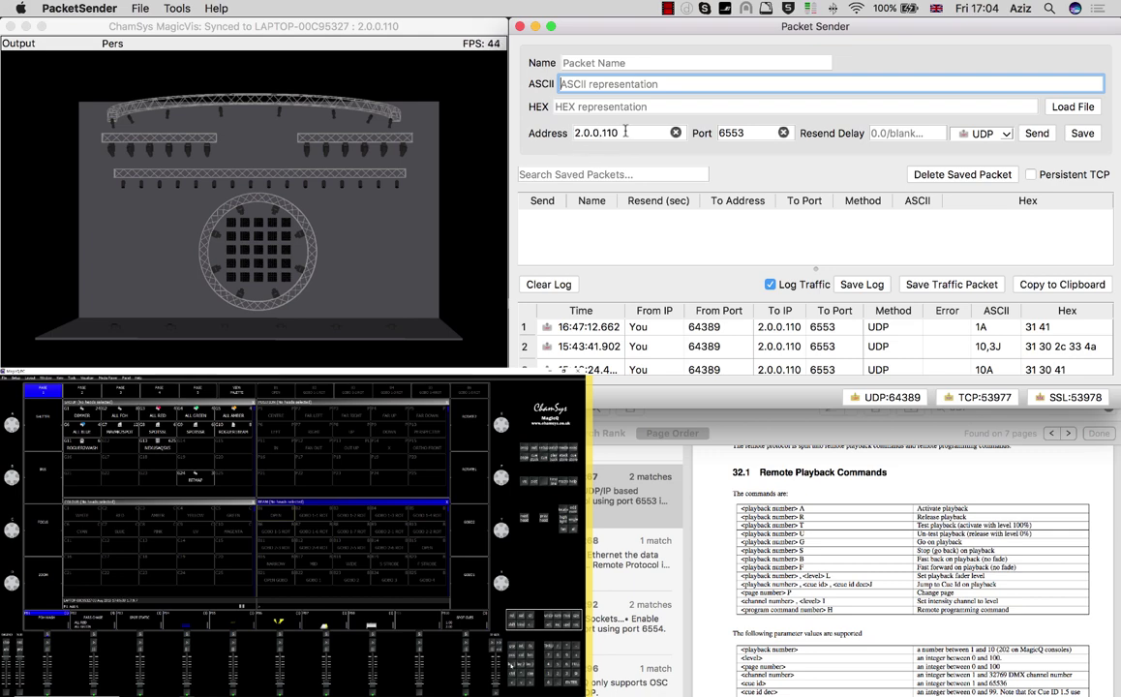
Step: Check in Packet Sender that the address is 2.0.0.110, the port 6553 and the method UDP, and get the ASCII entry ready
click(571, 132)
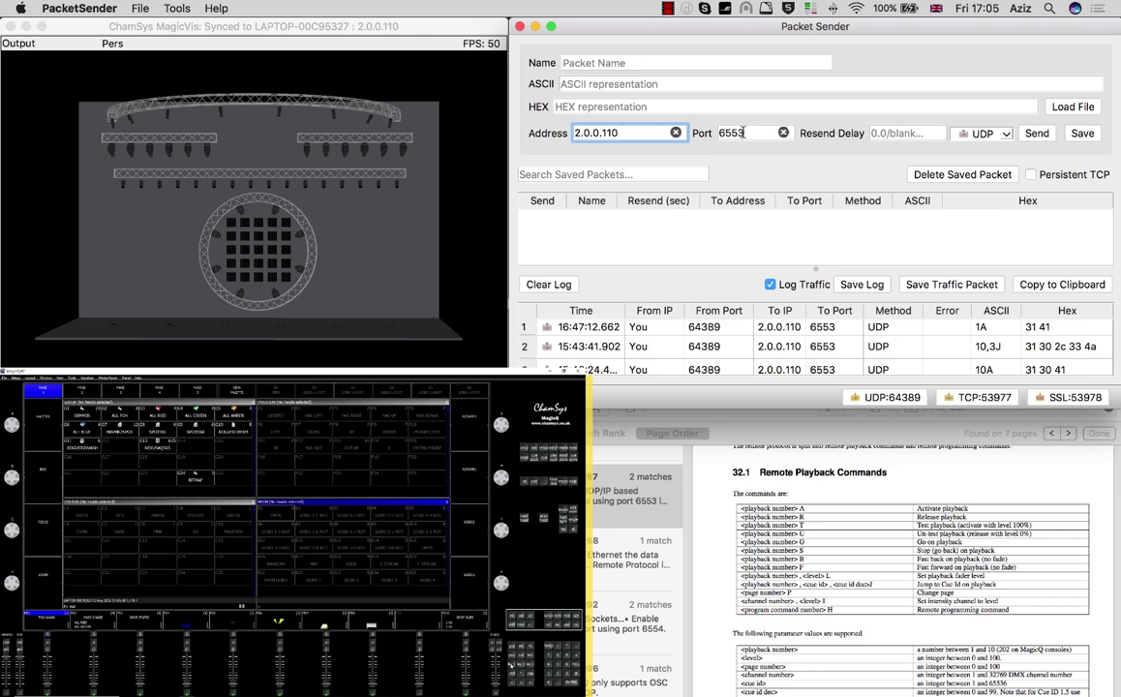
click(985, 134)
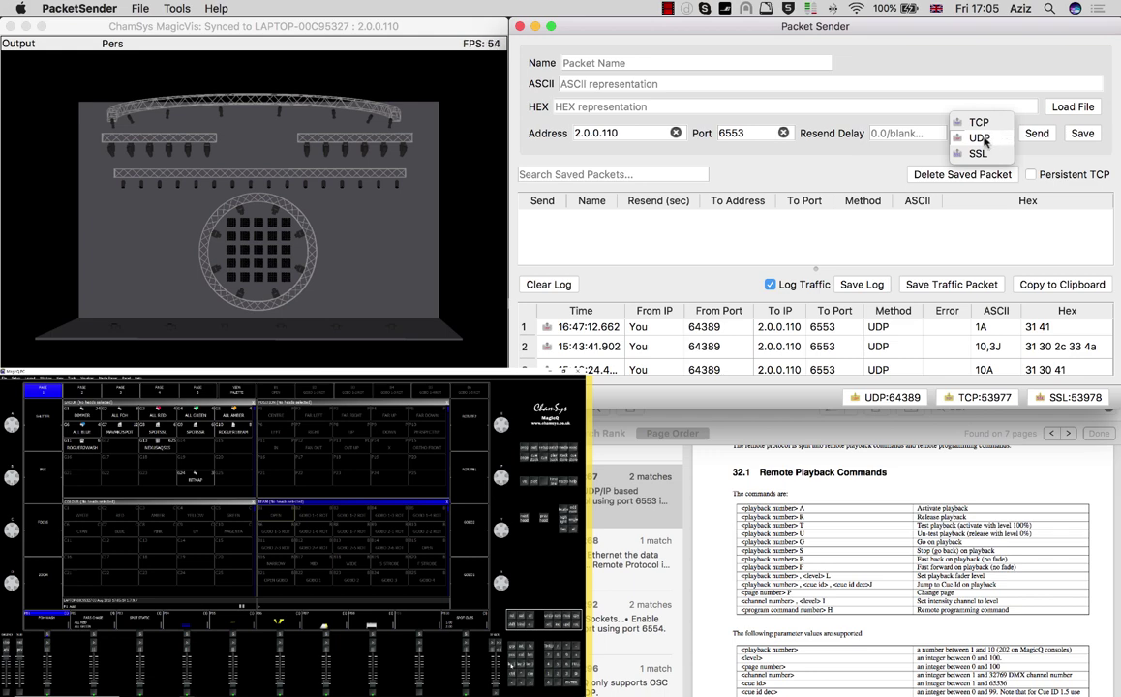
click(821, 144)
click(624, 84)
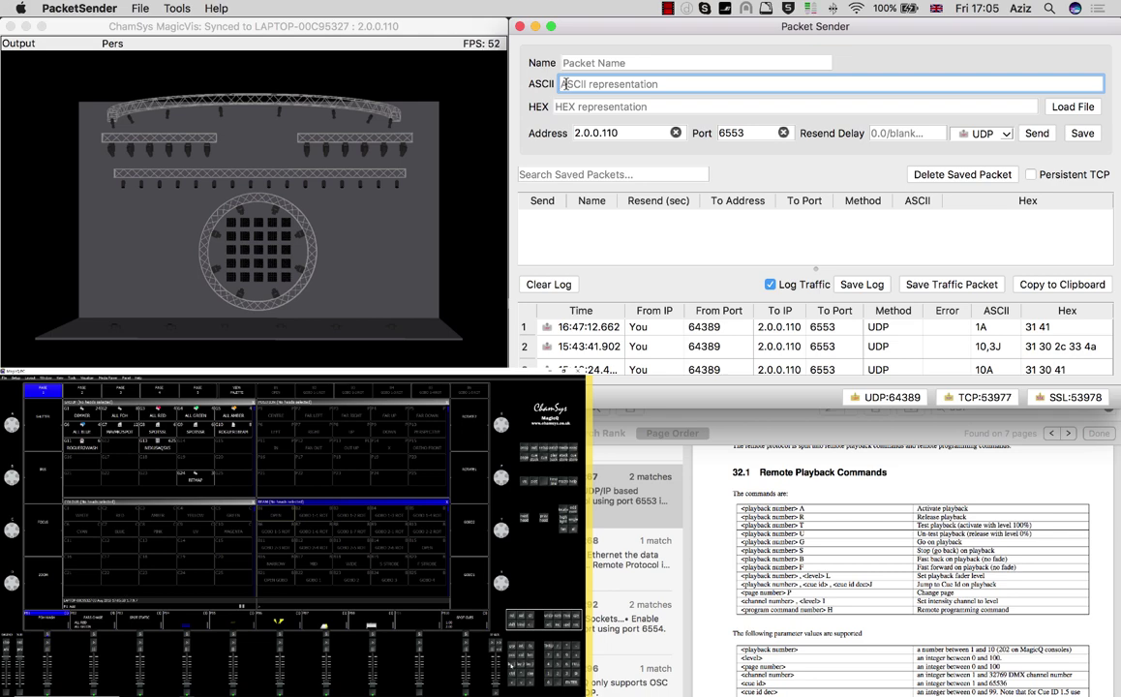
Step: Review the remote playback command syntax and the supported parameter values in magicq.pdf
click(824, 519)
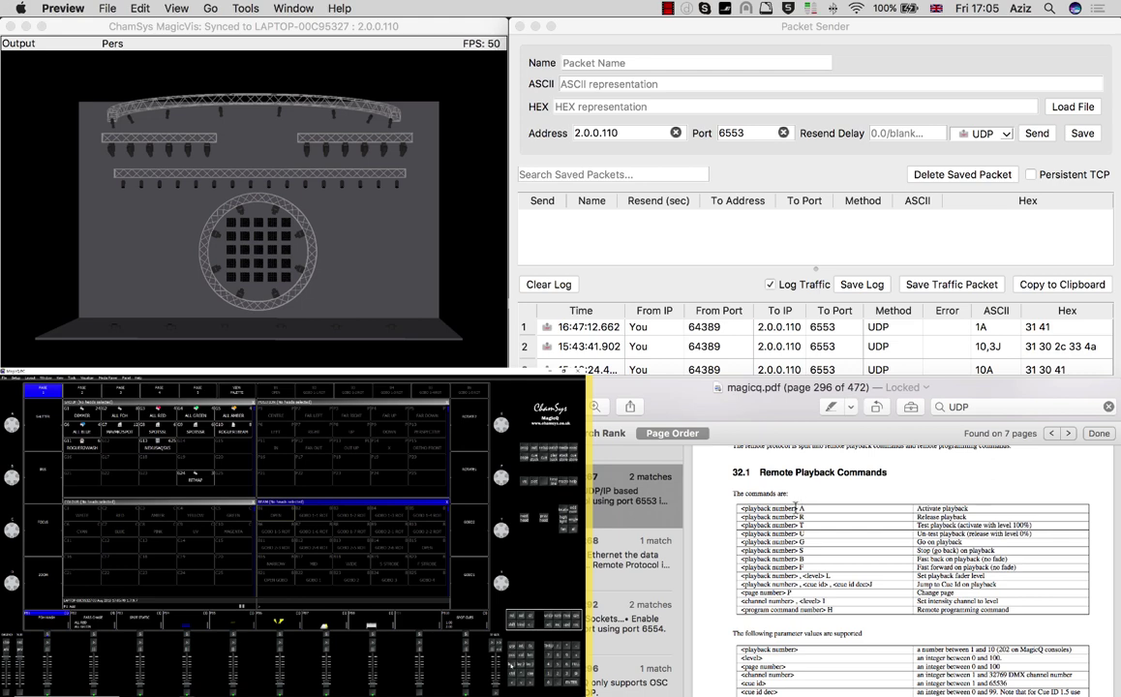
scroll(816, 535, down, 2)
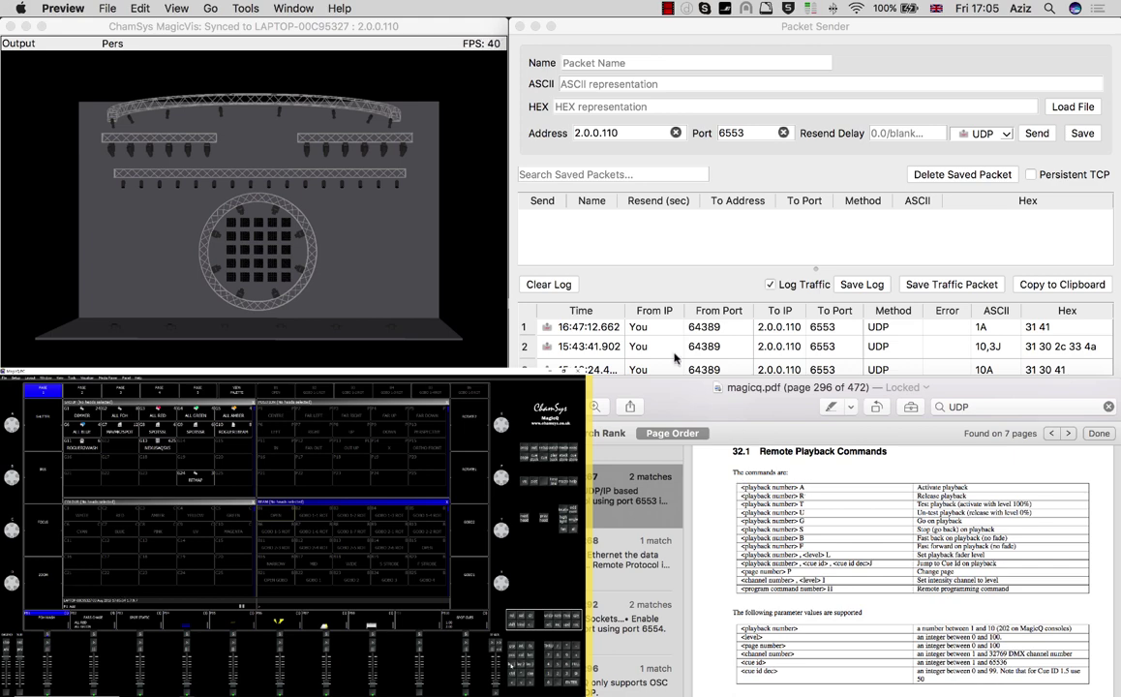
Step: Send the command 1A to activate playback 1, and send 1,100L to set its fader level to 100
click(586, 92)
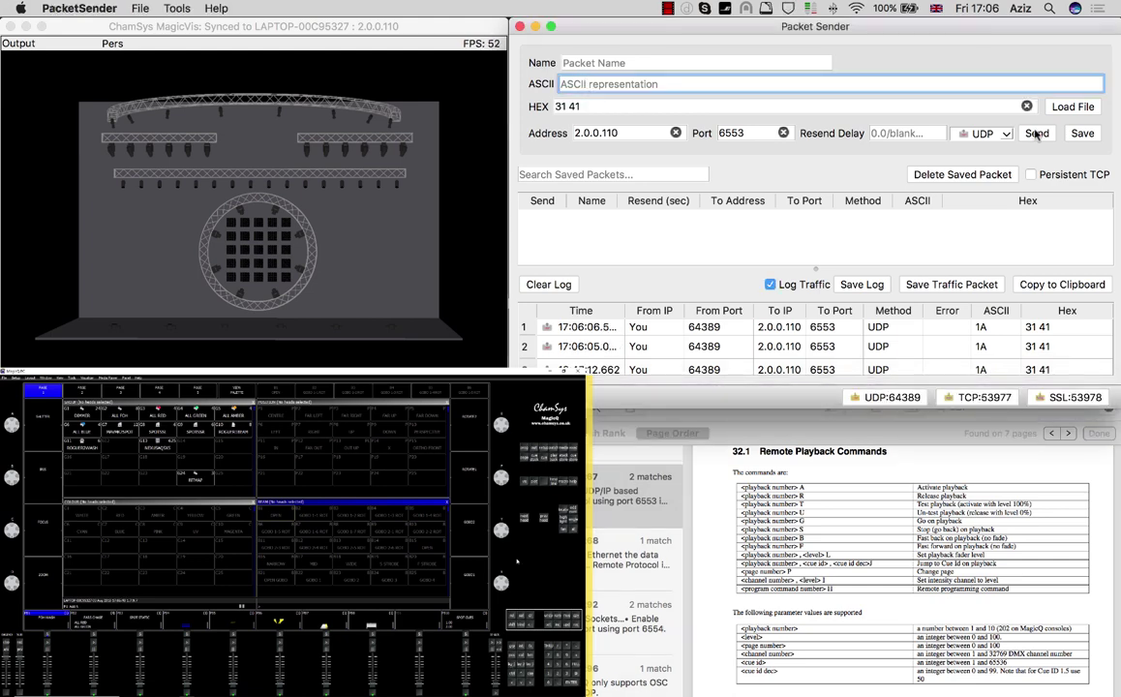
text(1A)
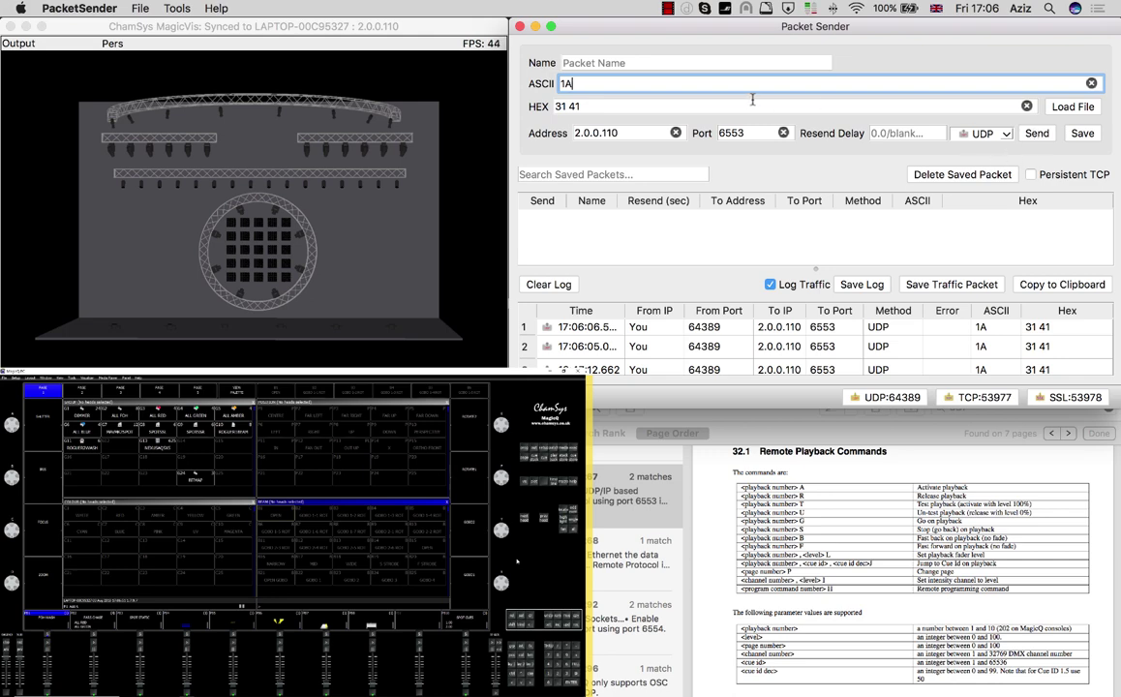
click(1036, 134)
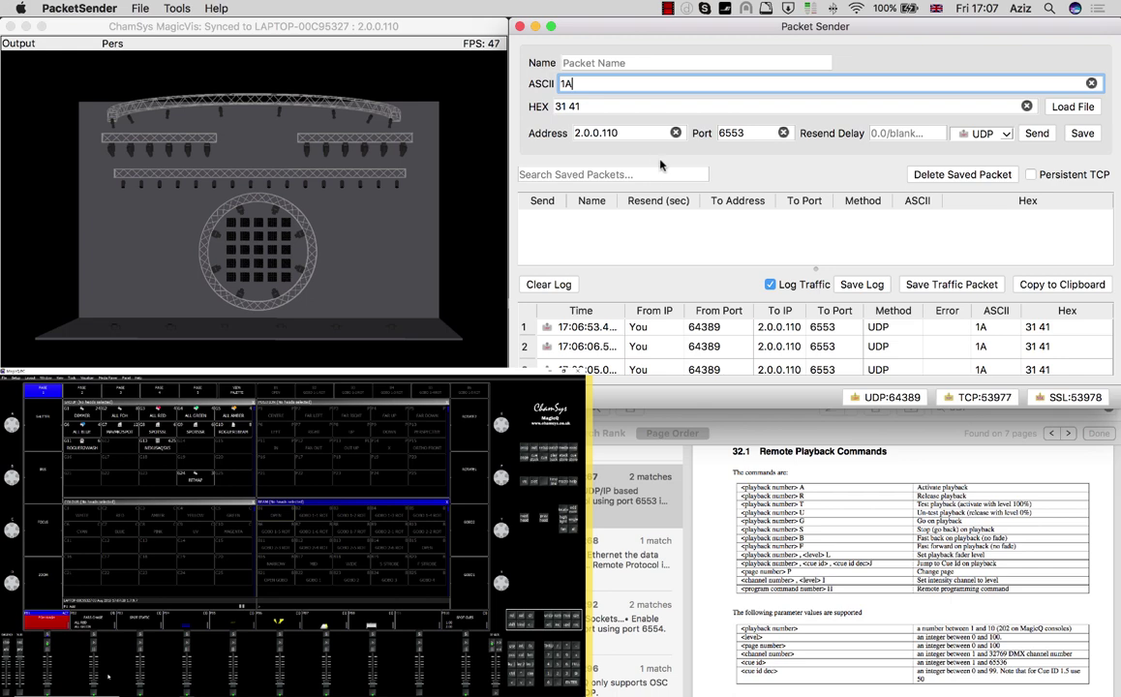
key(BackSpace)
text(,100L)
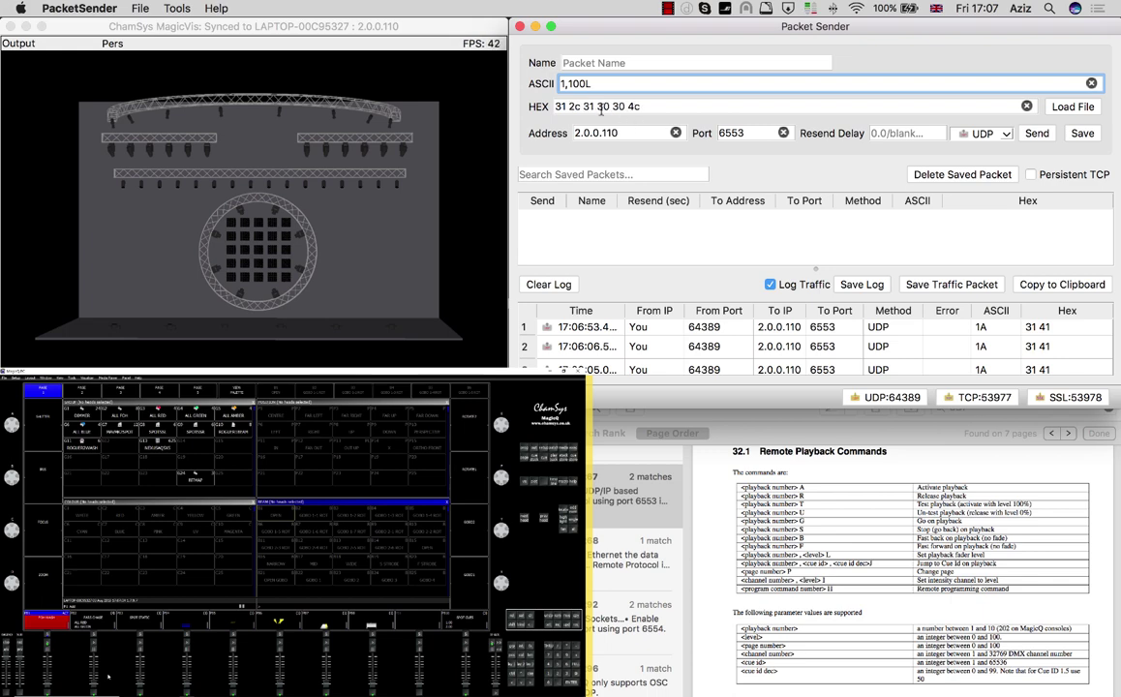
click(1033, 132)
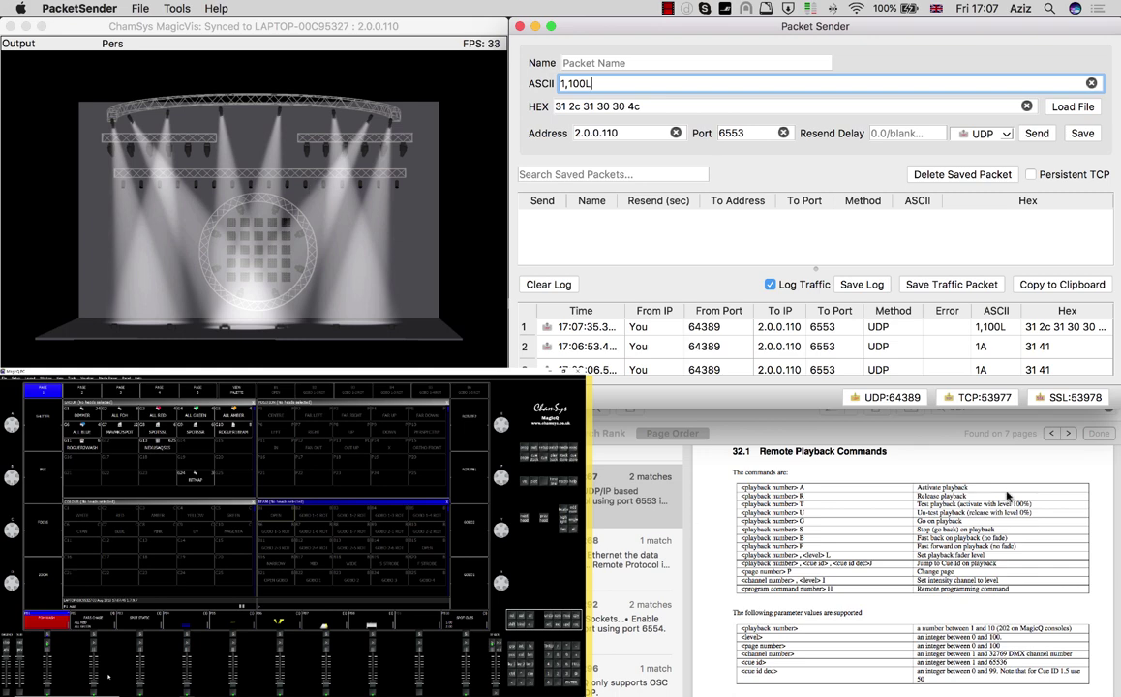
Step: Replace the packet's ASCII content with 1R and send it to release playback 1
click(866, 454)
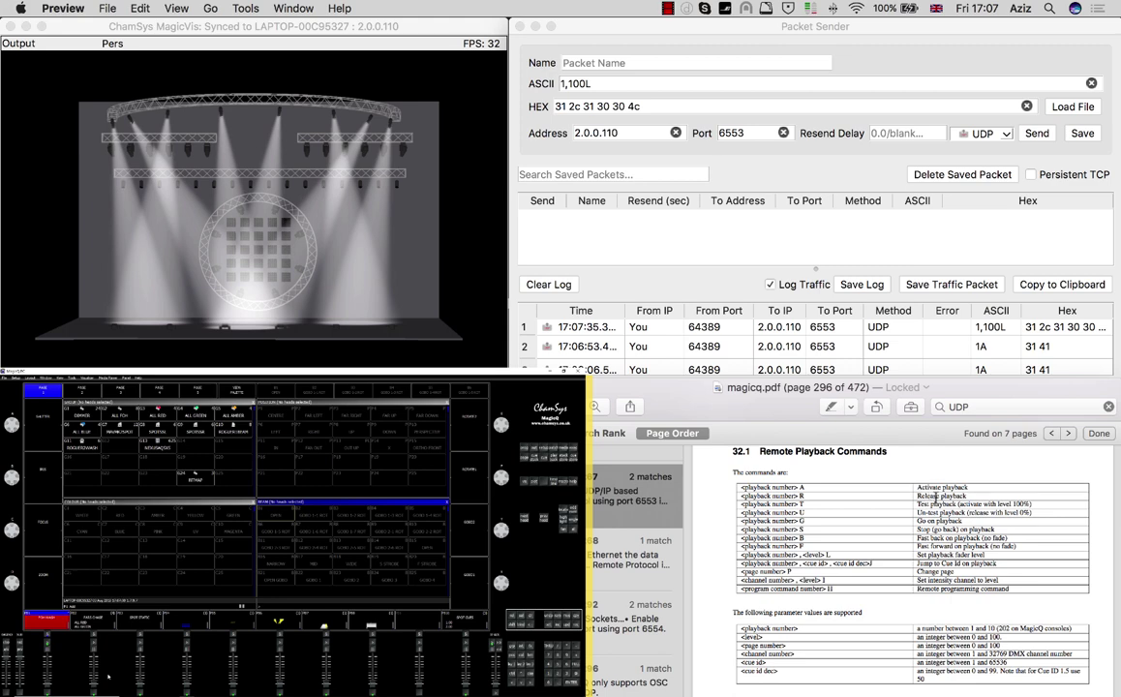
click(587, 85)
drag(598, 84, 513, 87)
text(1R)
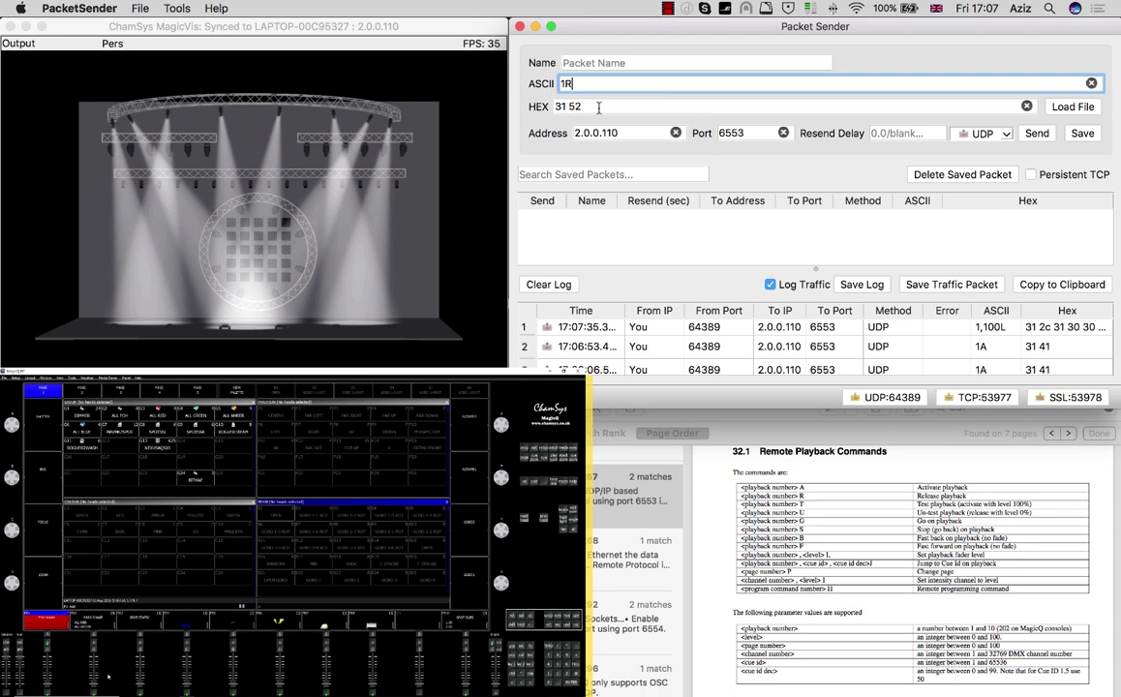
click(1036, 134)
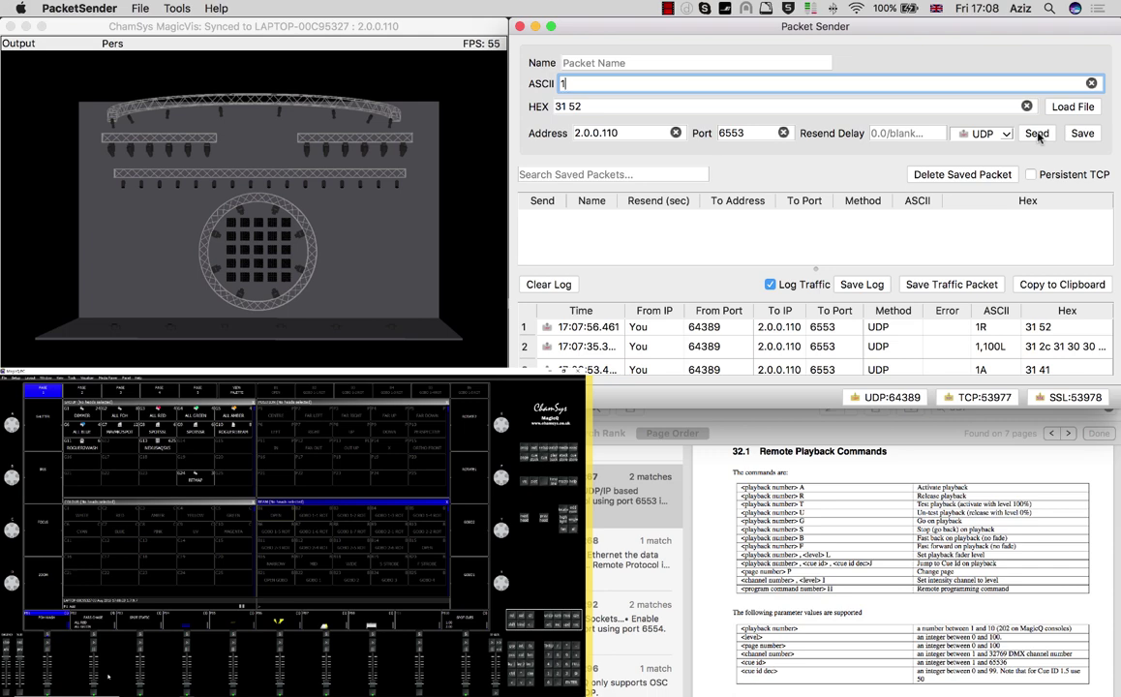
Step: Send the command 10,100L to set the fader level of playback 10 to 100
text(-)
key(BackSpace)
text(0,100L)
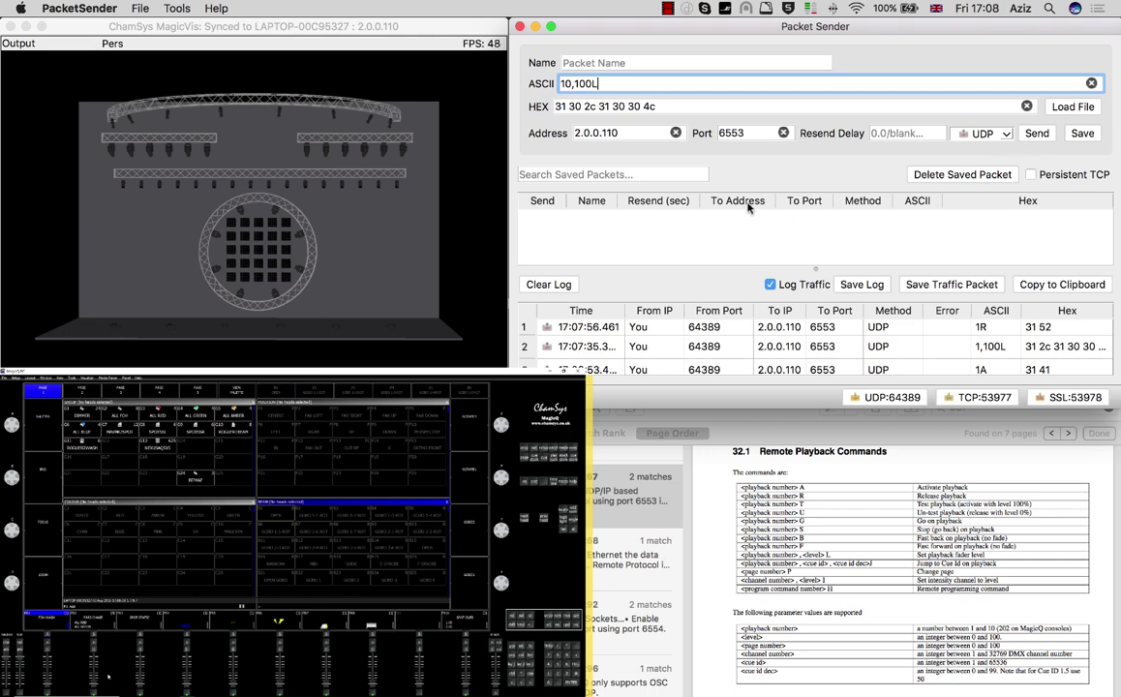
click(1035, 134)
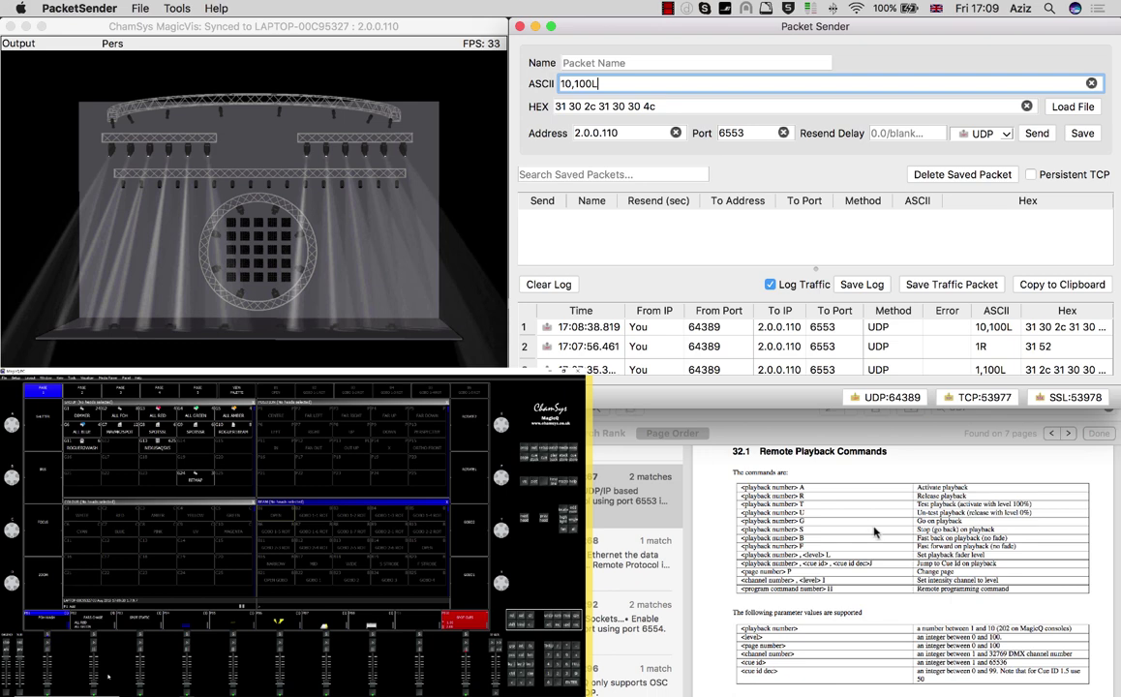
Step: Change the command to 10G and send it twice to step playback 10 through its cues
click(899, 528)
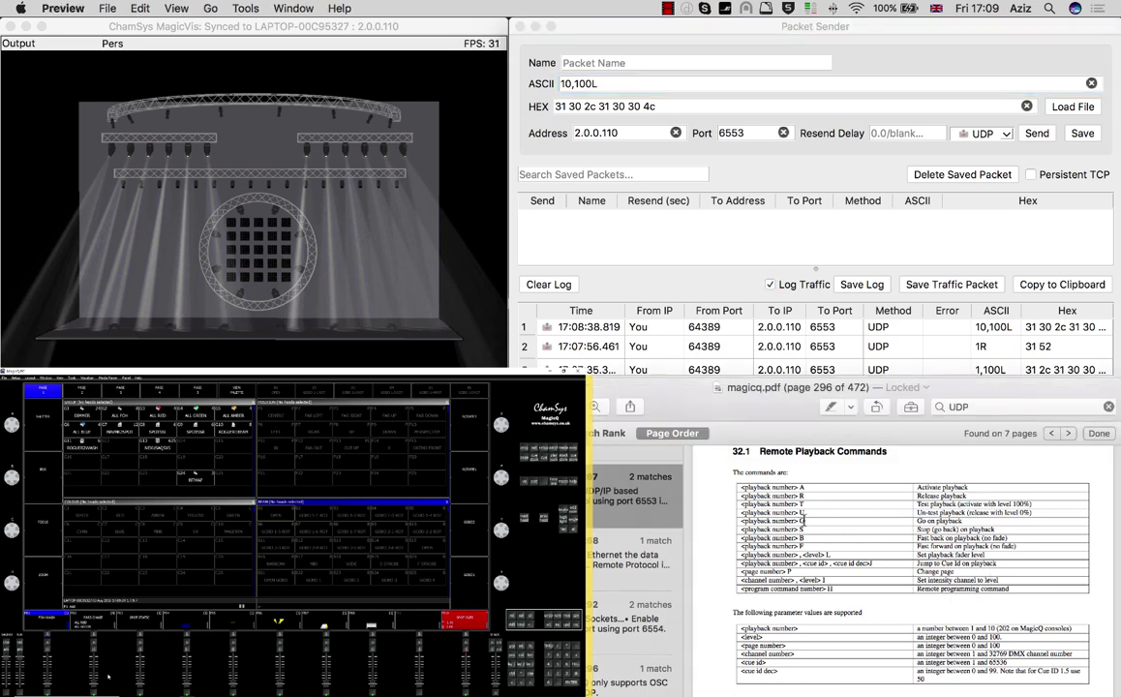
click(573, 84)
key(BackSpace)
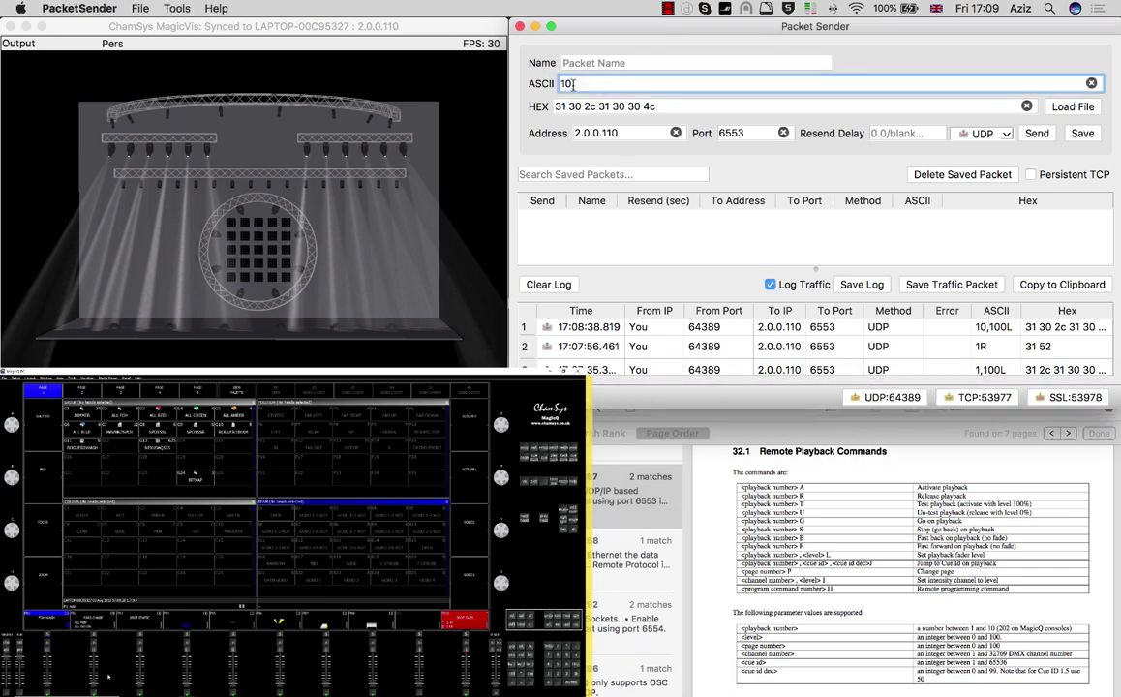
text(G)
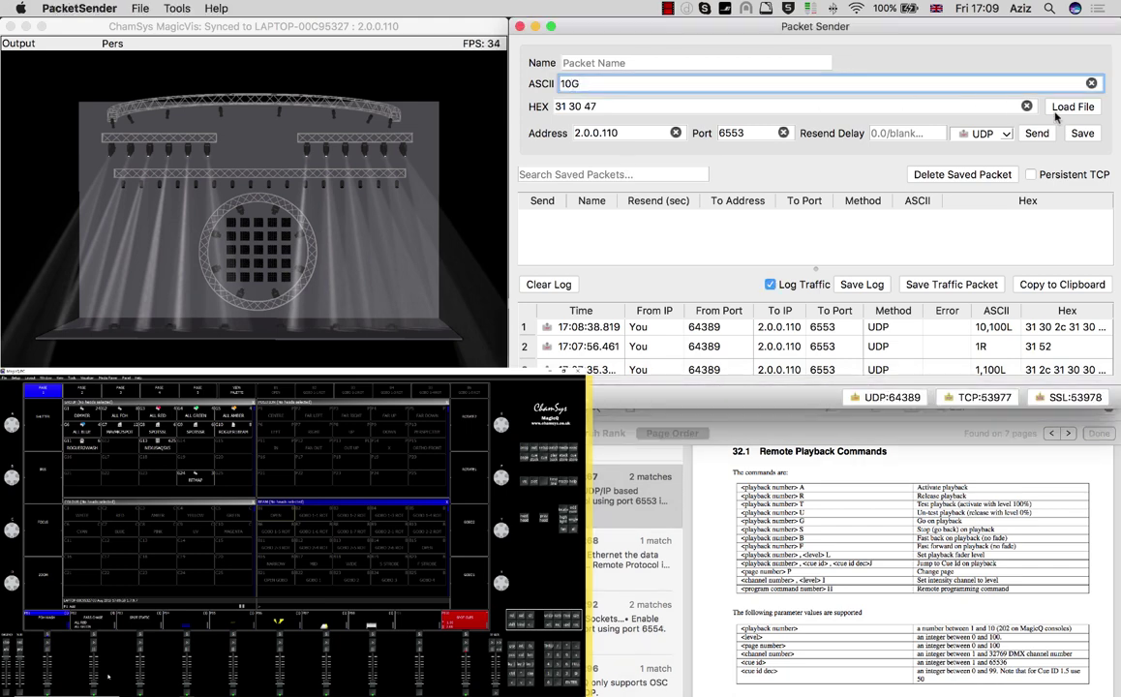
click(1034, 133)
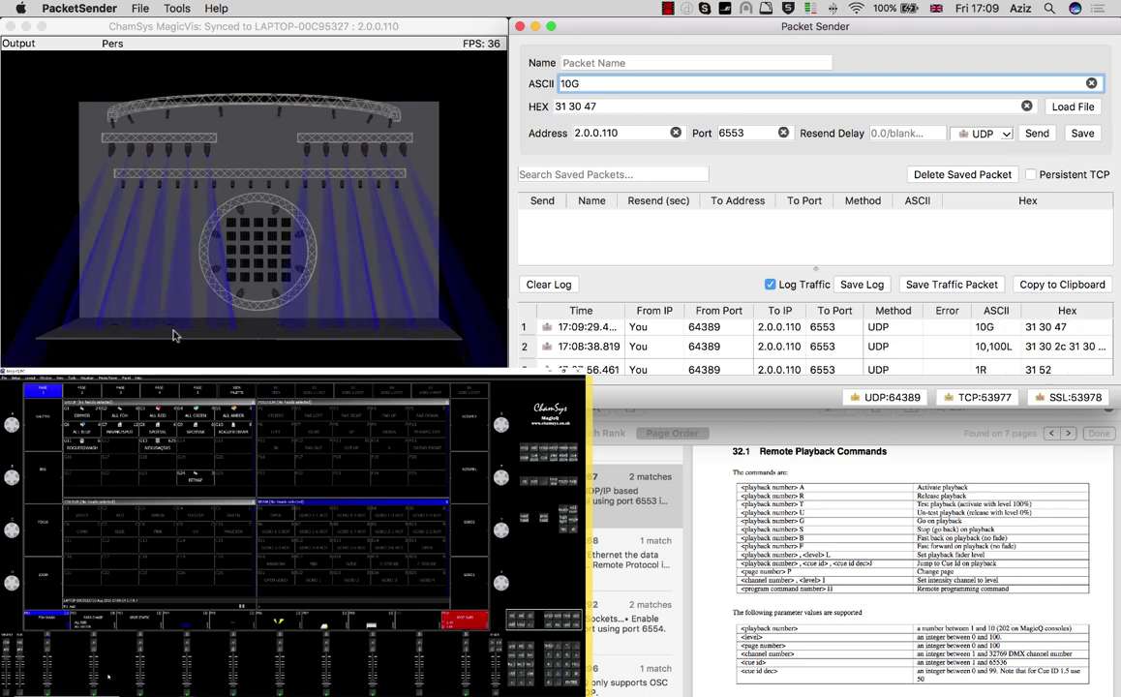
click(1037, 133)
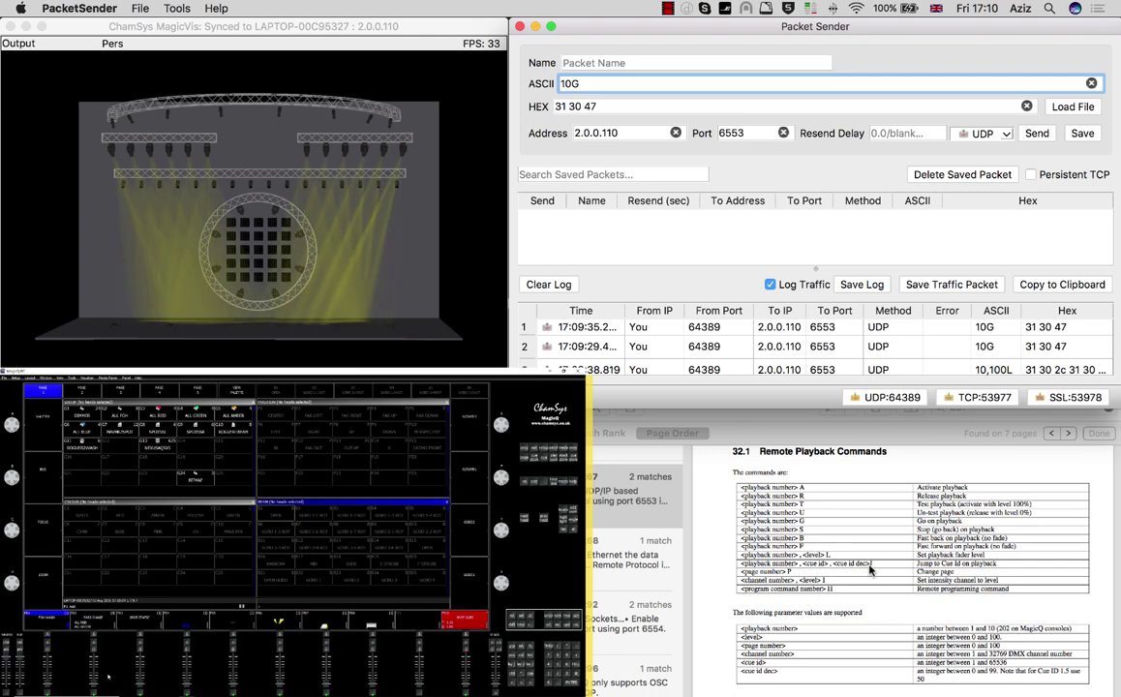
Step: Send the command 10,2J to make playback 10 jump to cue ID 2
key(BackSpace)
text(,)
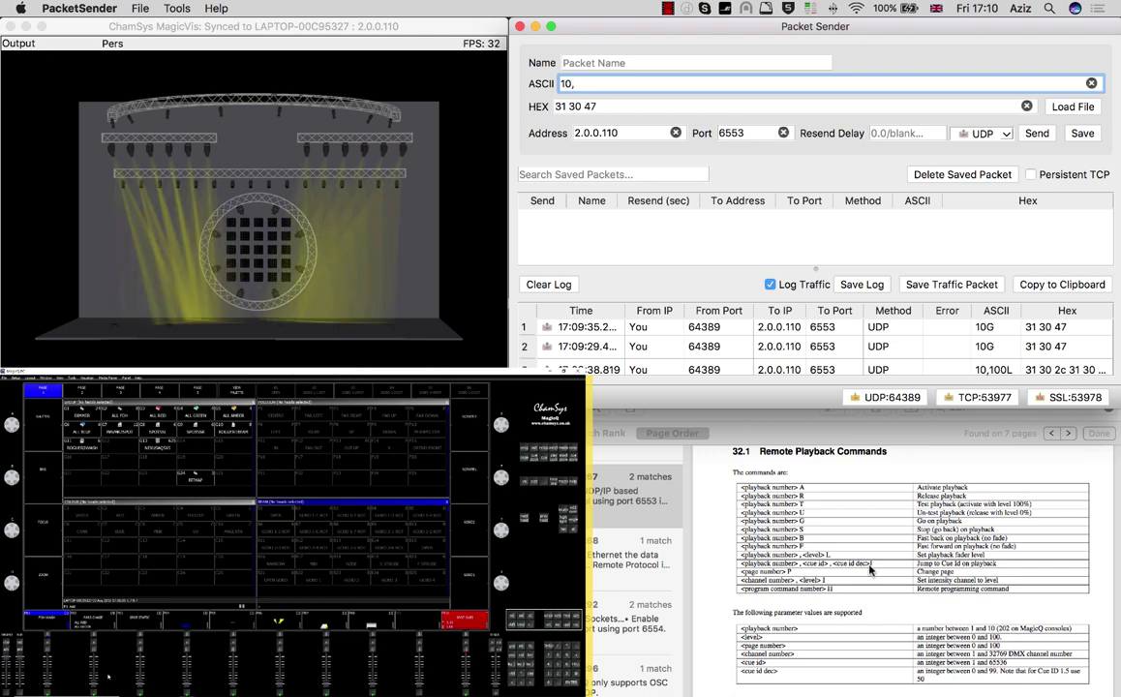
text(2,)
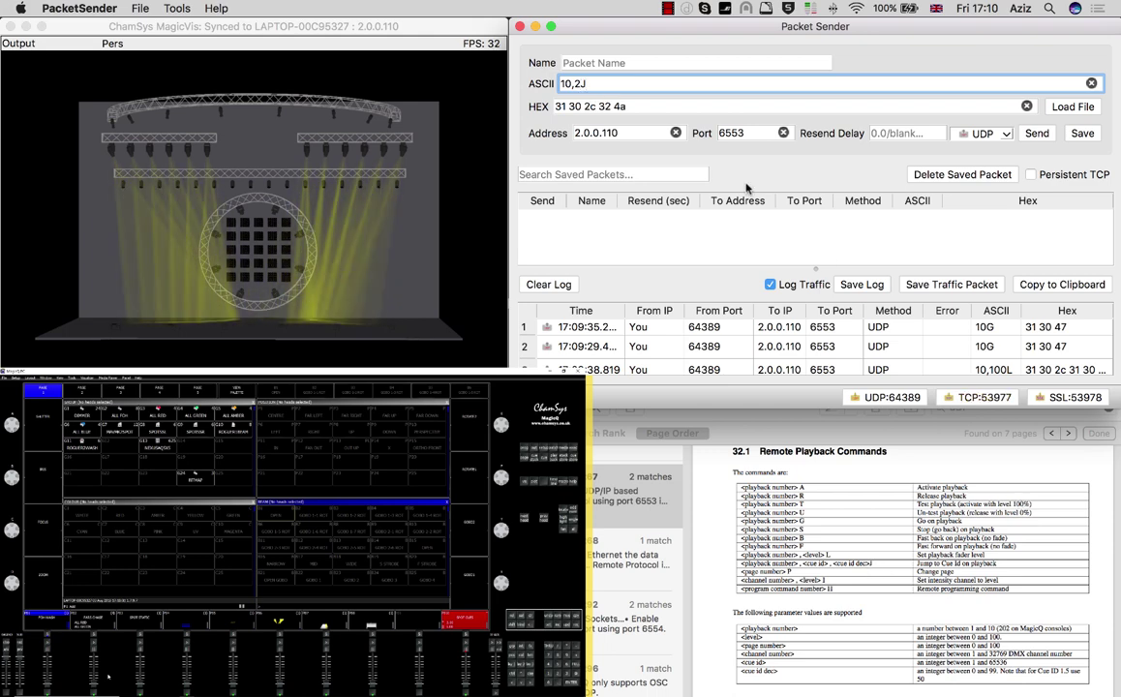
click(1034, 133)
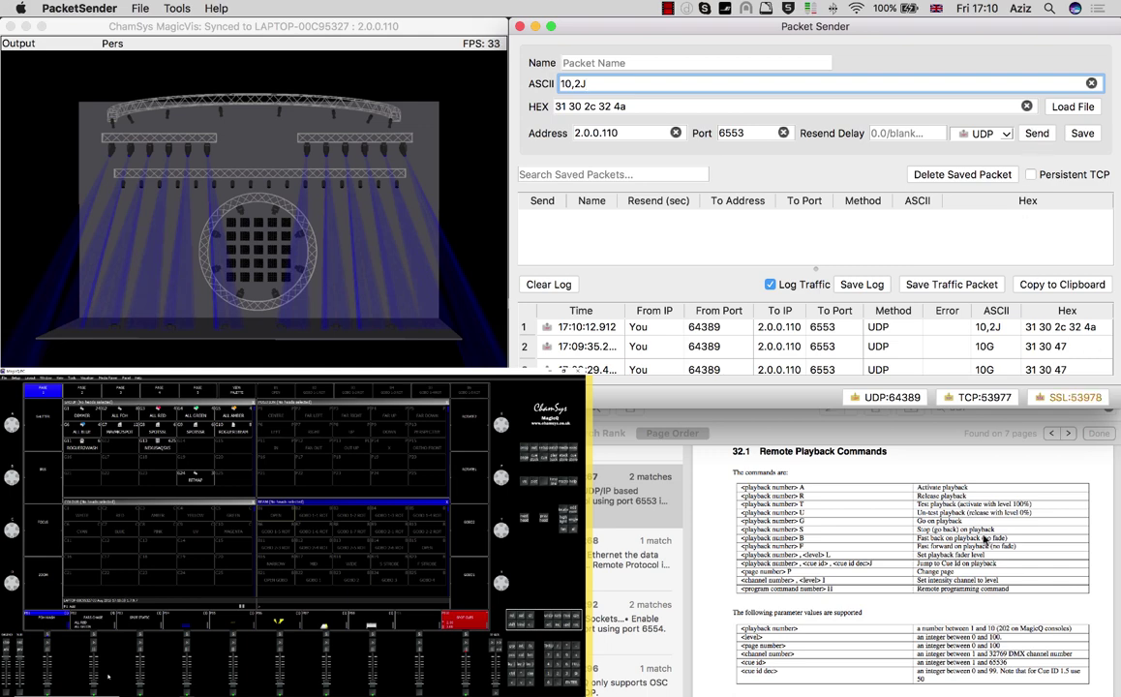
Step: Check the page command in the manual and send 2P to change the playbacks to page 2
scroll(985, 540, down, 1)
scroll(986, 541, down, 5)
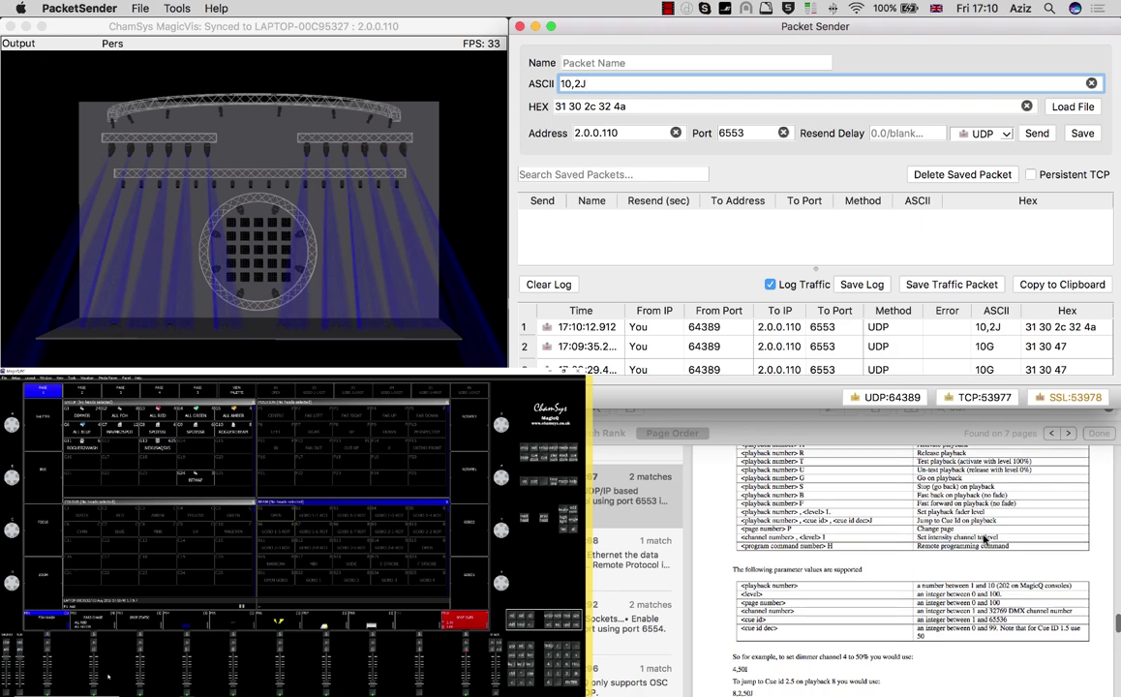
scroll(984, 540, up, 5)
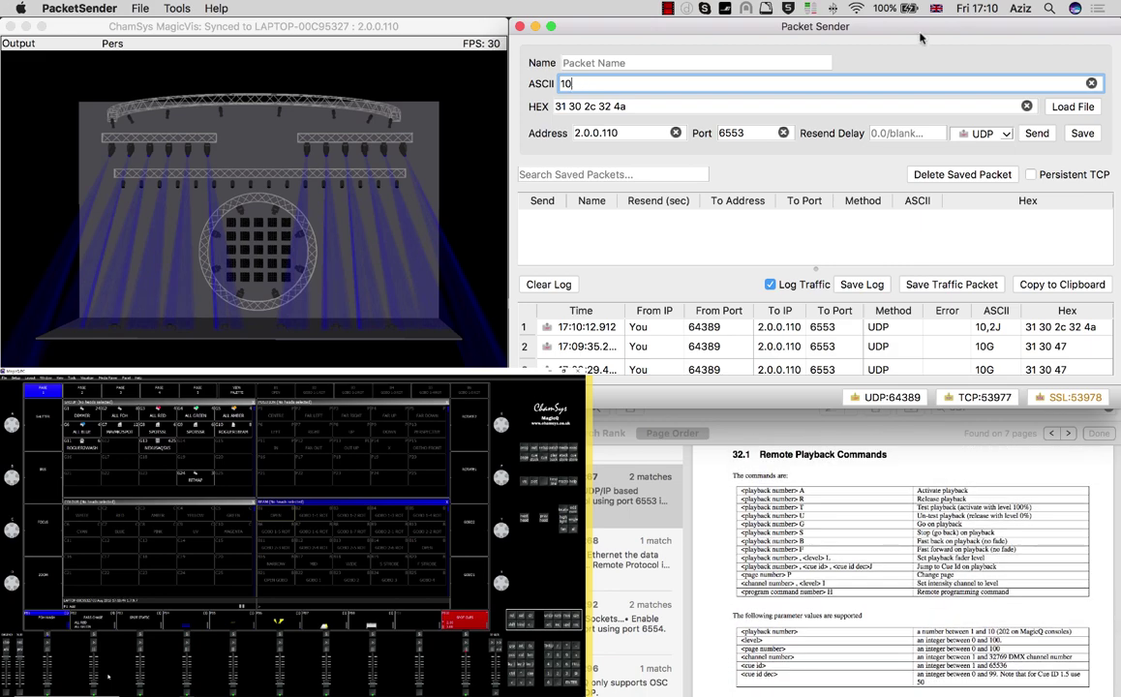
key(super+a)
text(2P)
click(1039, 137)
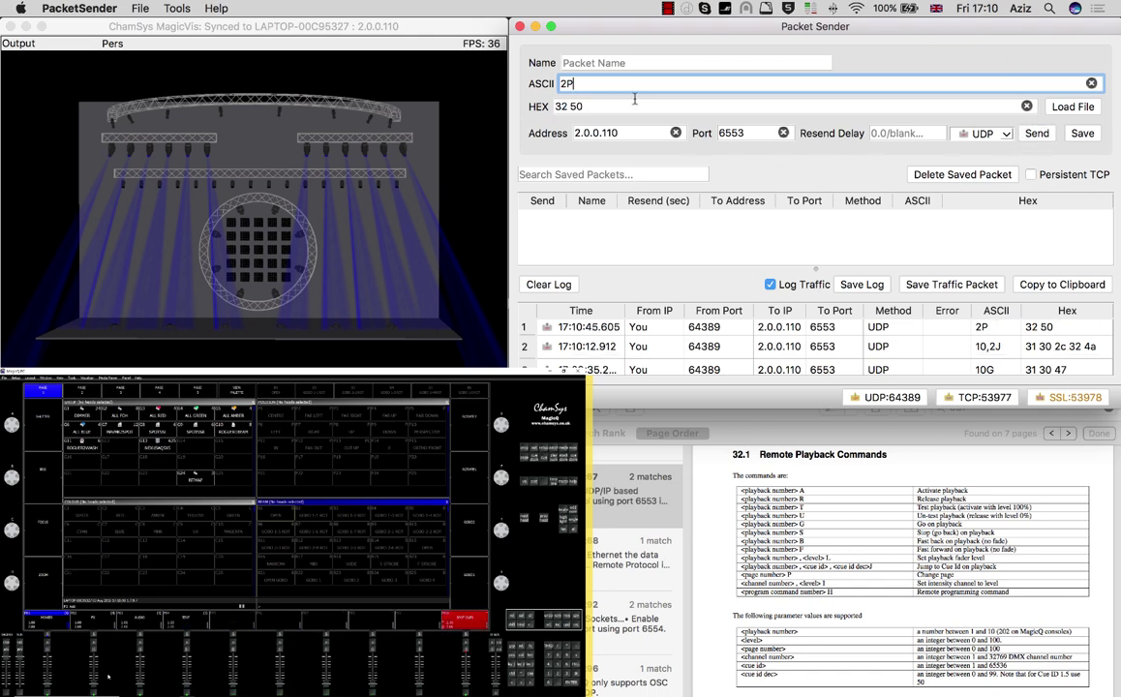
Step: Send the command 1P to switch the playbacks back to page 1
key(BackSpace)
key(BackSpace)
text(1P)
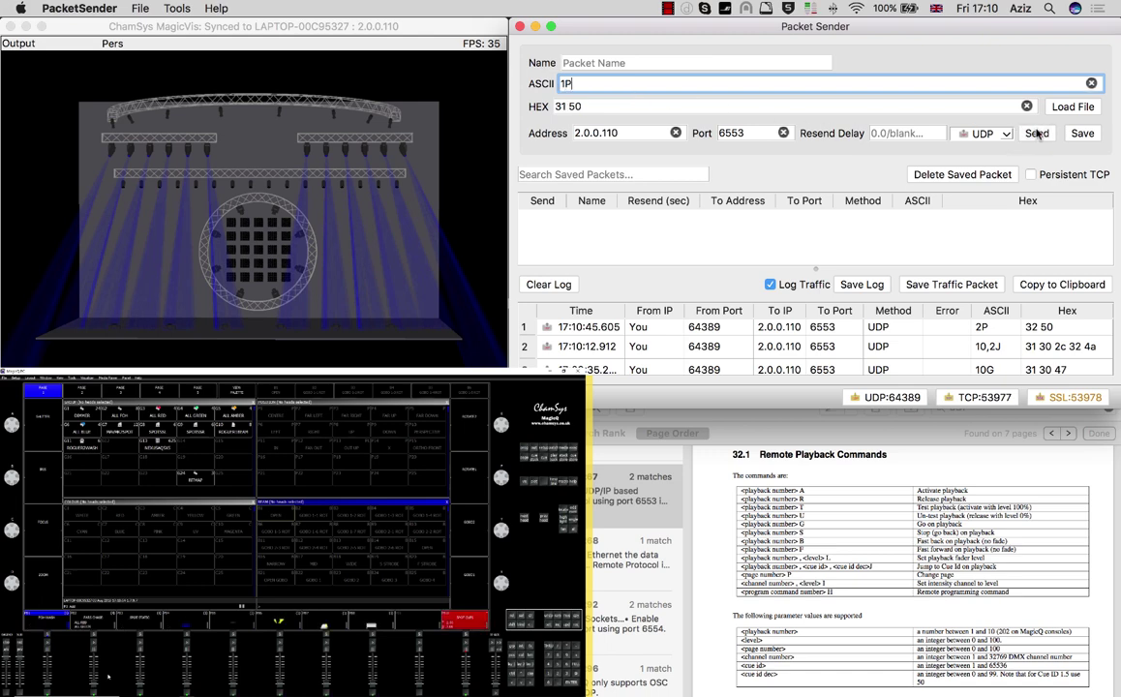
click(1037, 134)
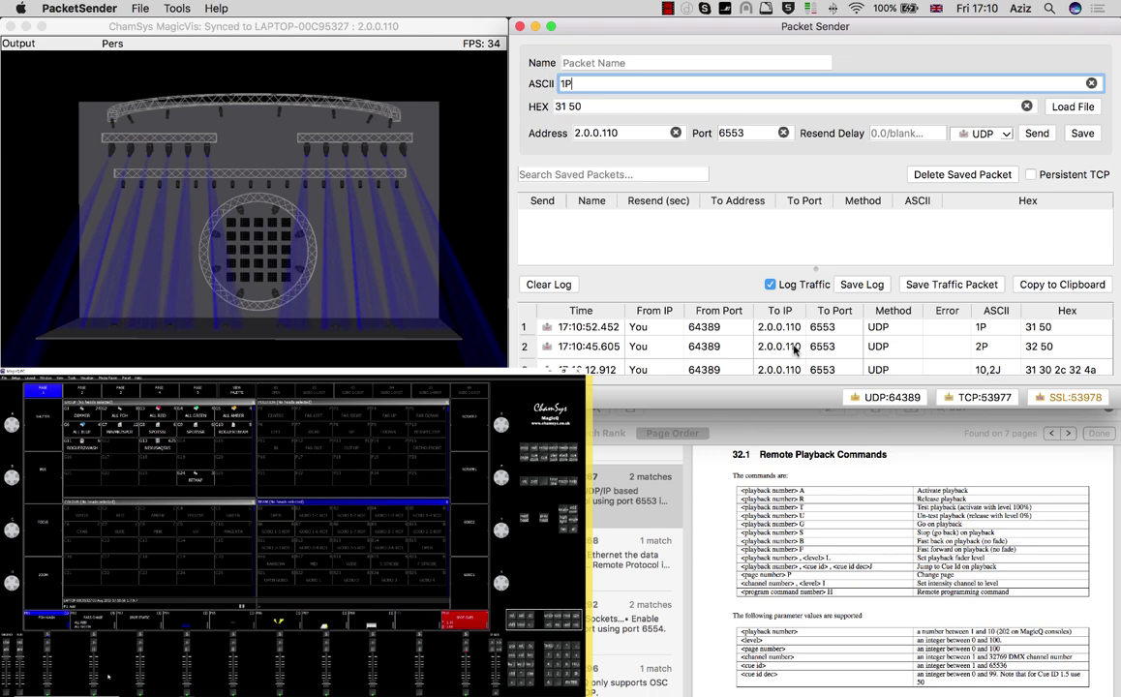
Step: Look up the intensity command in the manual and send 5,100i to set channel 5 to intensity level 100
scroll(765, 590, down, 1)
scroll(765, 590, down, 10)
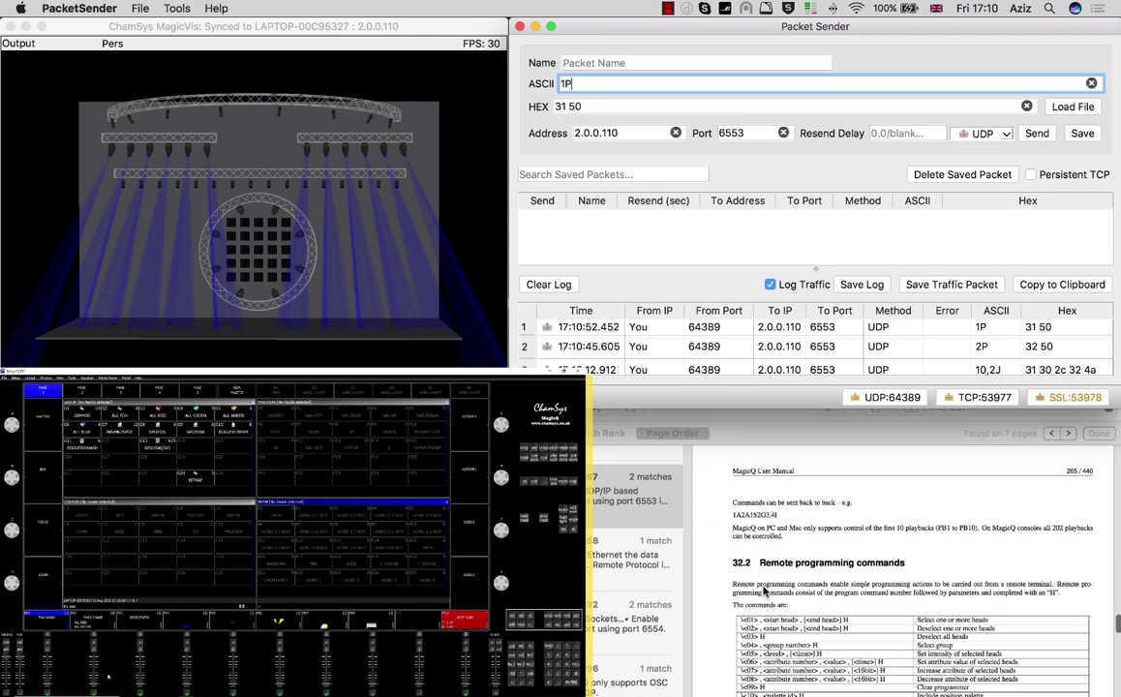
scroll(765, 590, up, 10)
scroll(765, 590, down, 2)
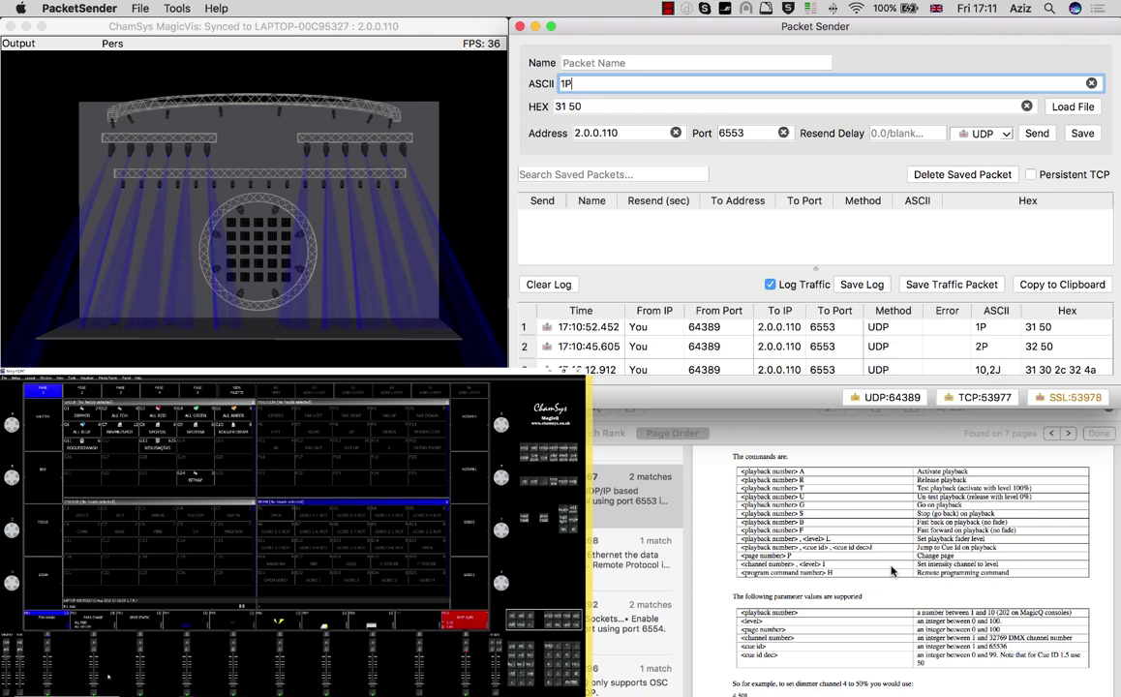
key(BackSpace)
text(5,100)
key(BackSpace)
key(BackSpace)
key(BackSpace)
key(BackSpace)
key(BackSpace)
key(BackSpace)
text(5,100)
text(i)
click(1037, 134)
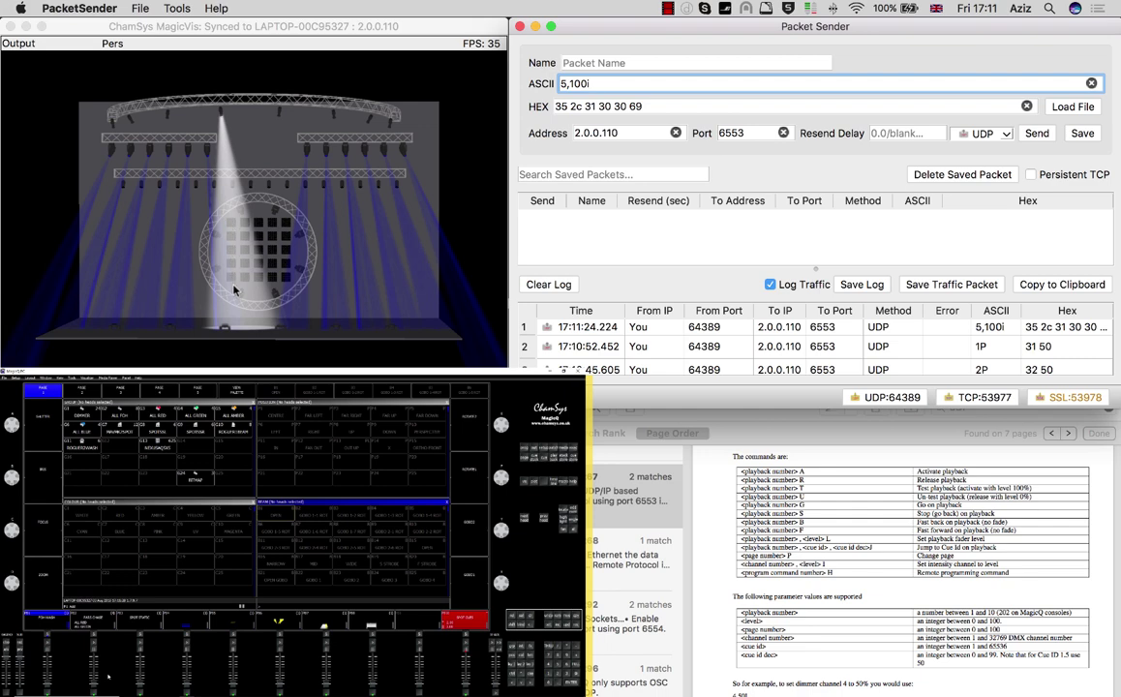